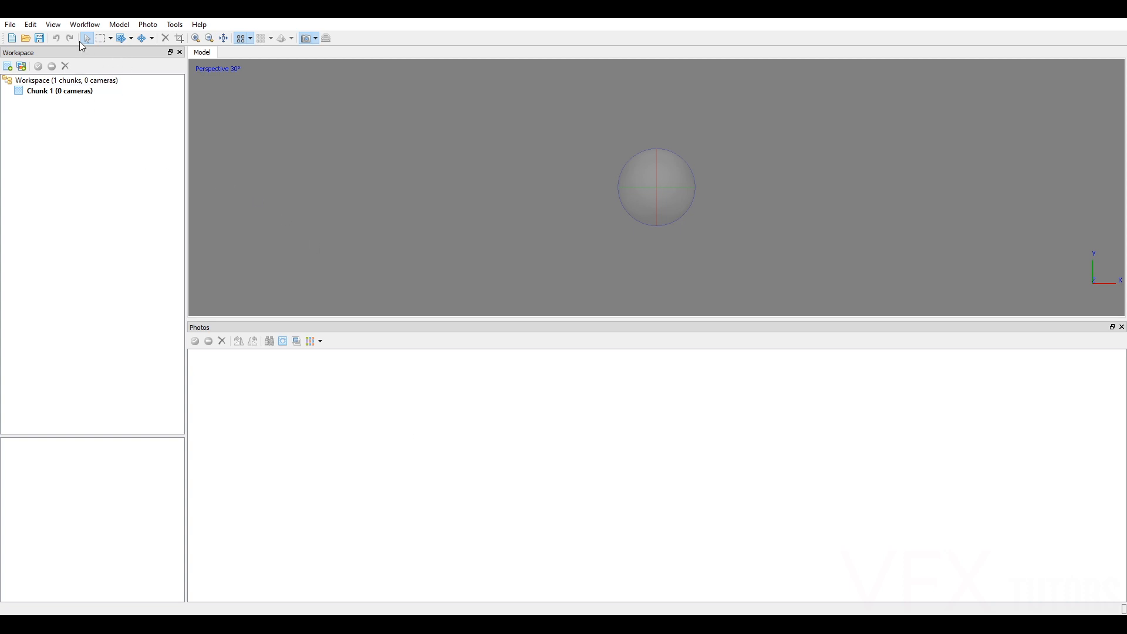
click(84, 26)
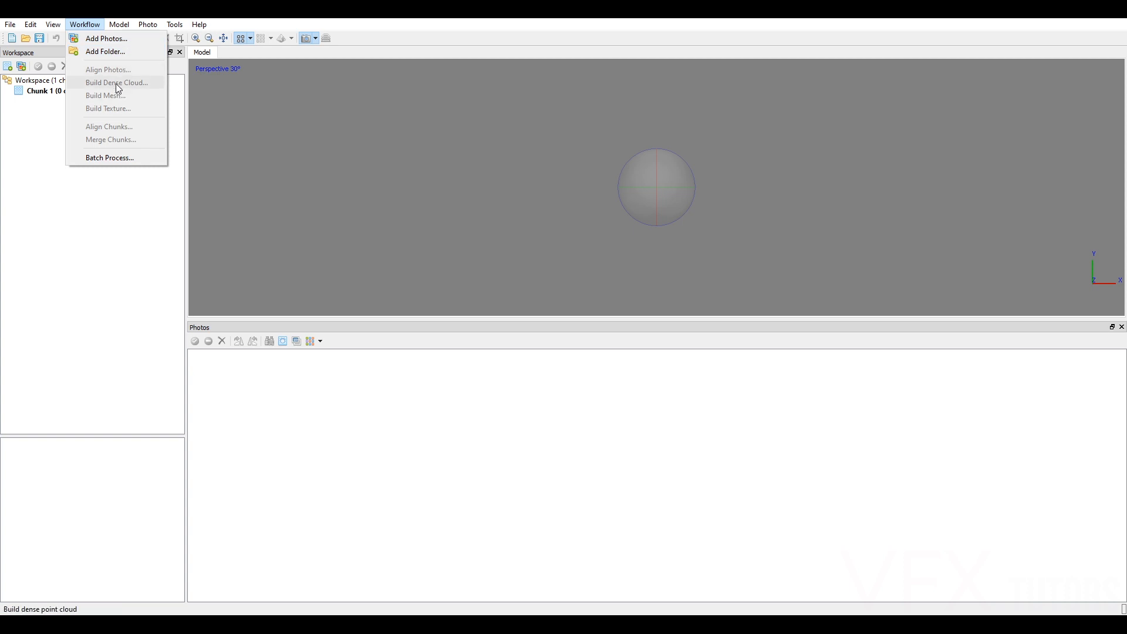
click(100, 267)
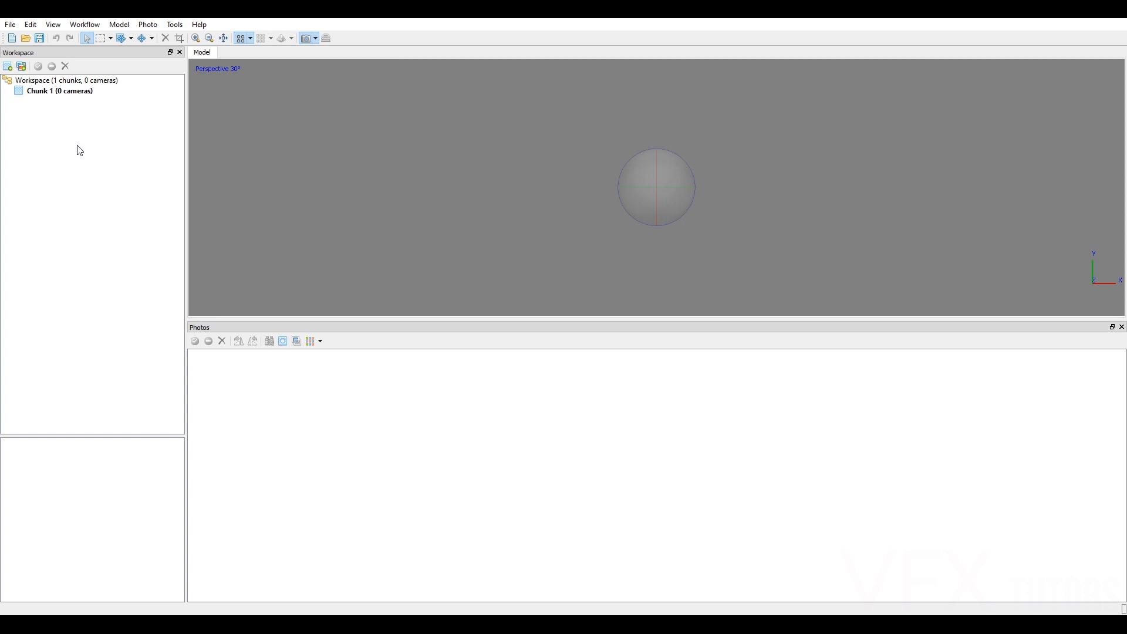
Enlarge the Photos pane and add images IMG_9269 through IMG_9399 from the 02_SetScans Photogrammetry folder to Chunk 1.
drag(411, 319, 411, 280)
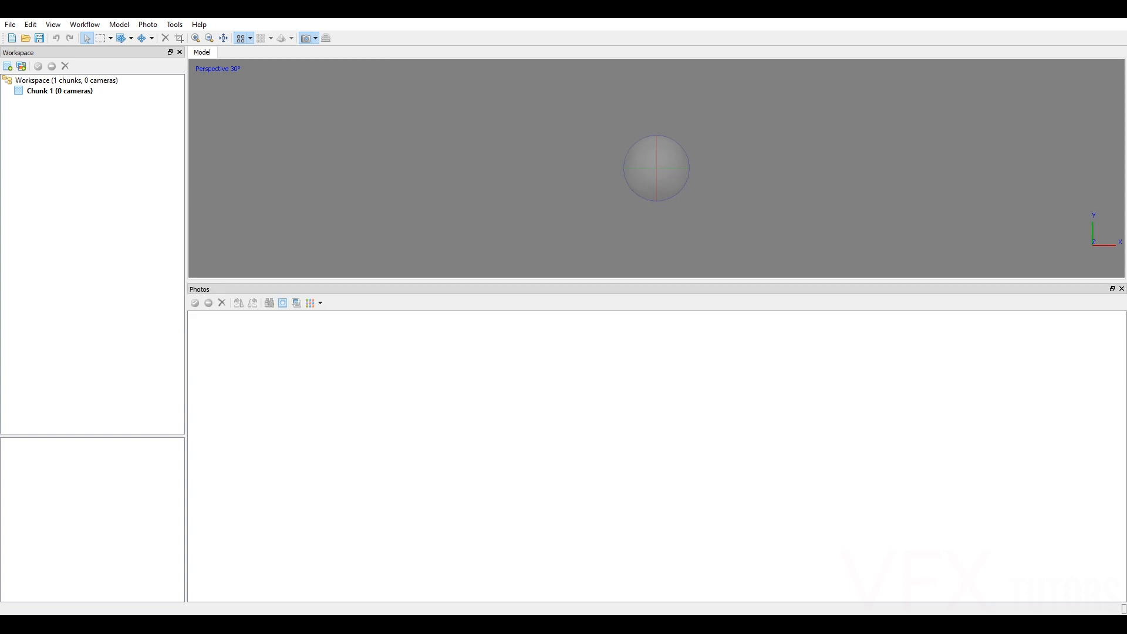
click(22, 67)
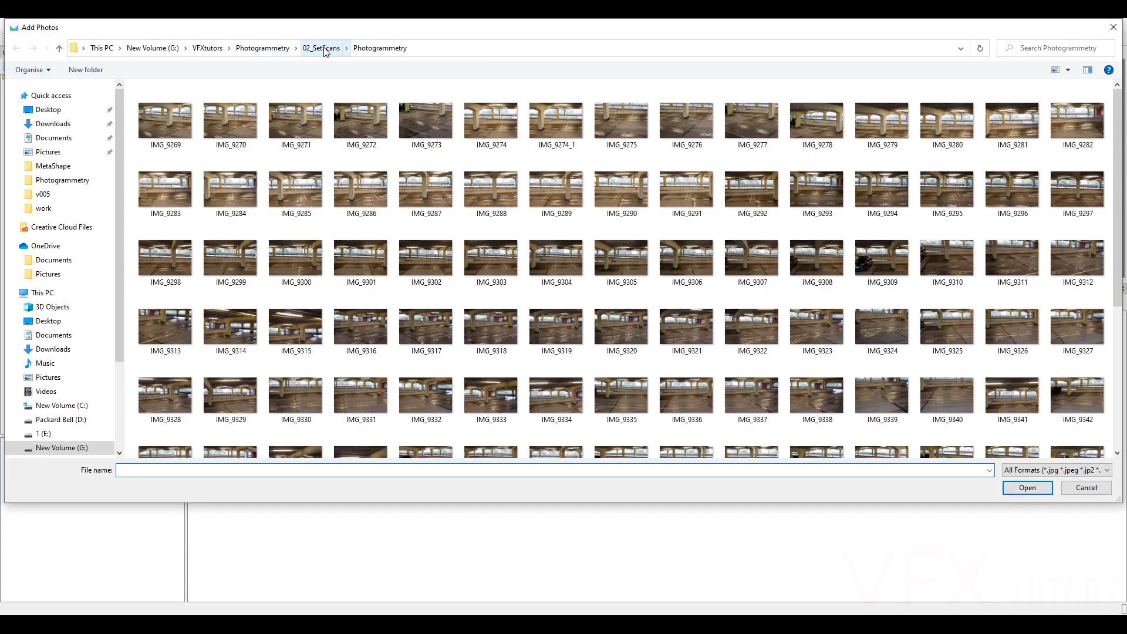
click(180, 127)
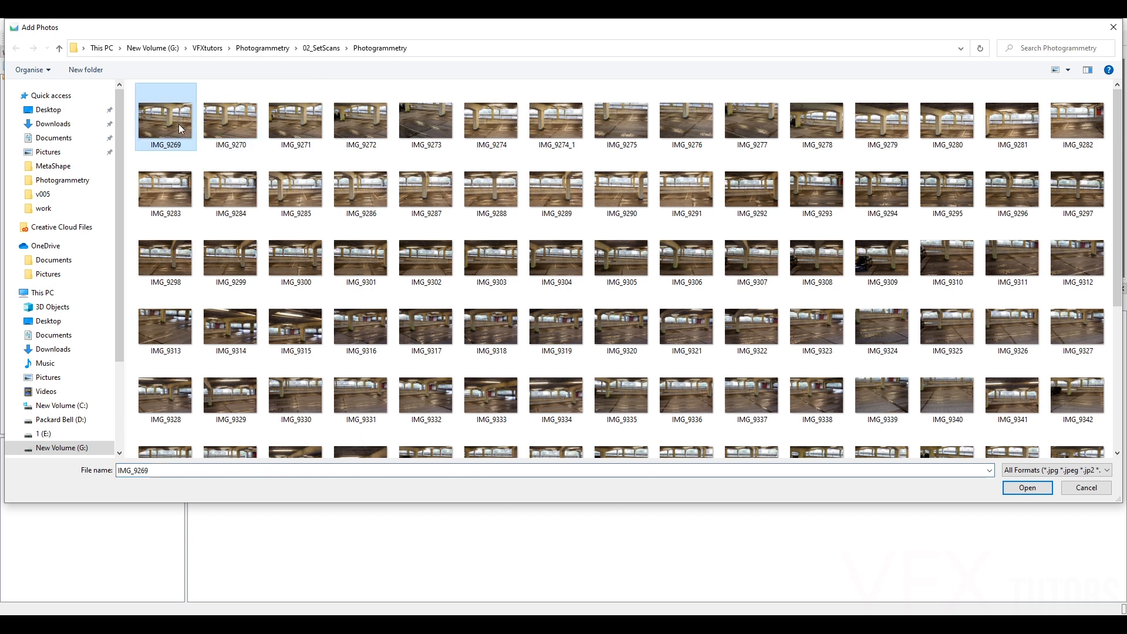
scroll(528, 235, down, 5)
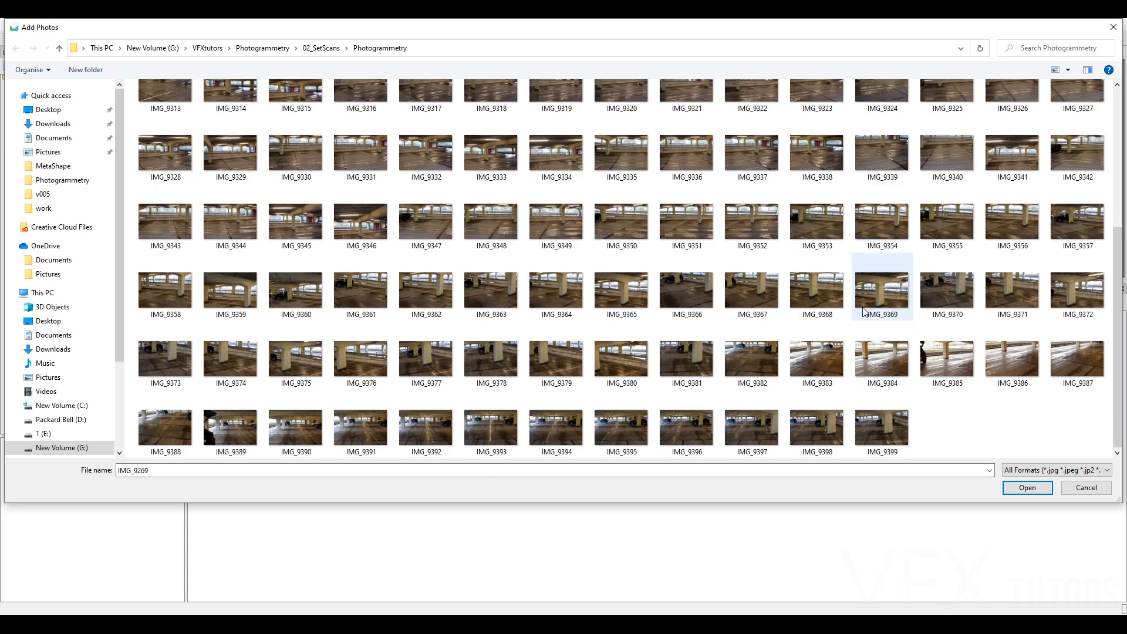
scroll(730, 297, up, 3)
scroll(763, 434, down, 4)
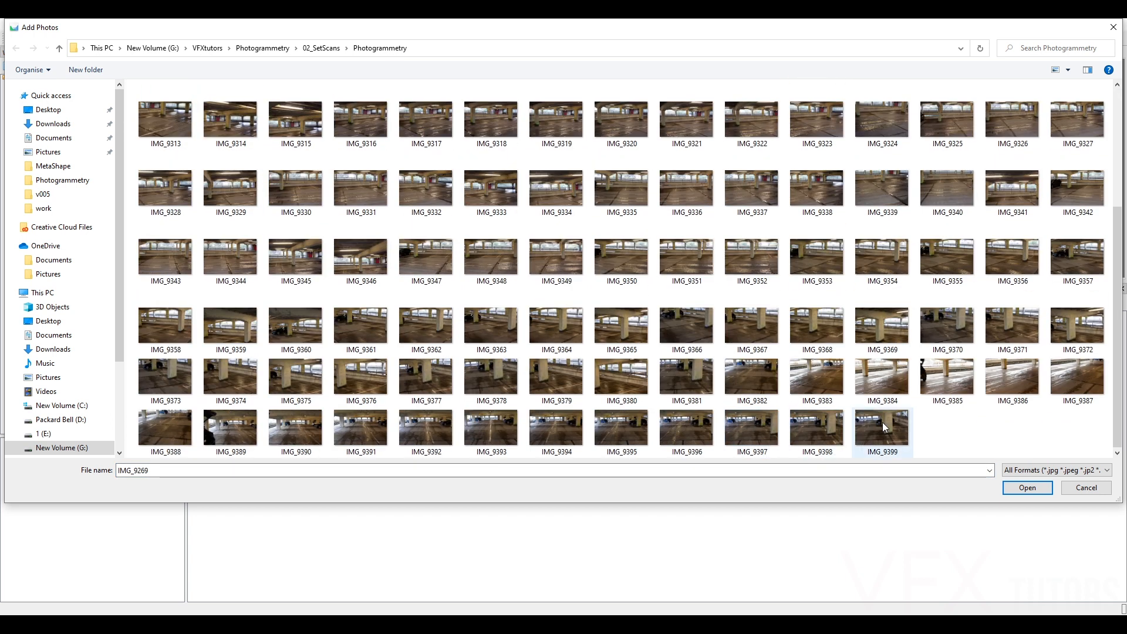
shift+click(884, 423)
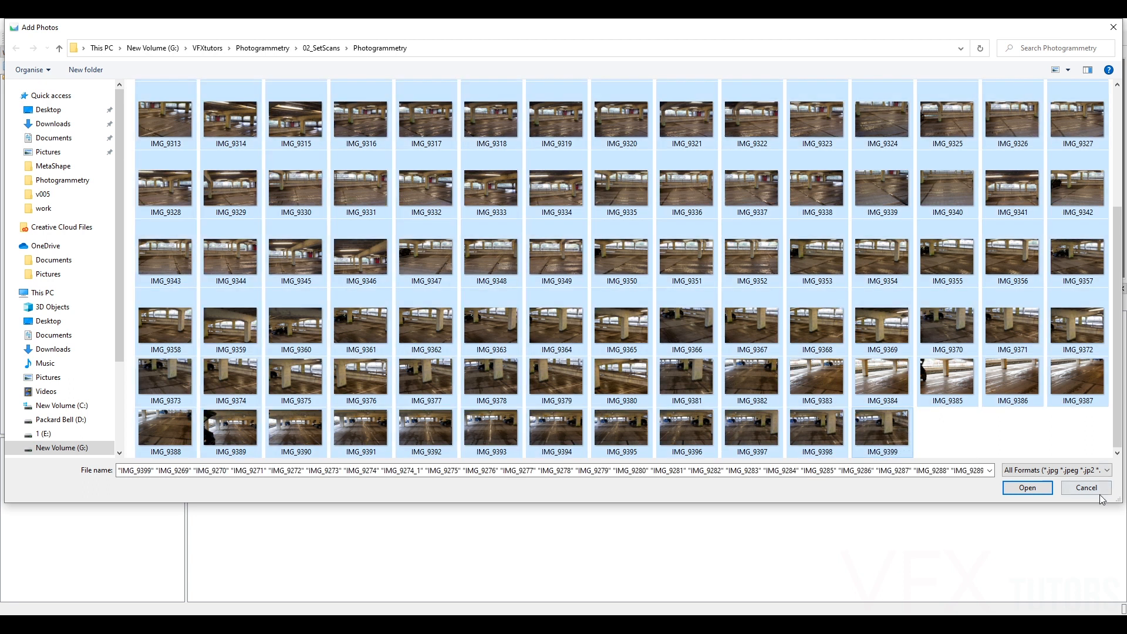
click(1033, 488)
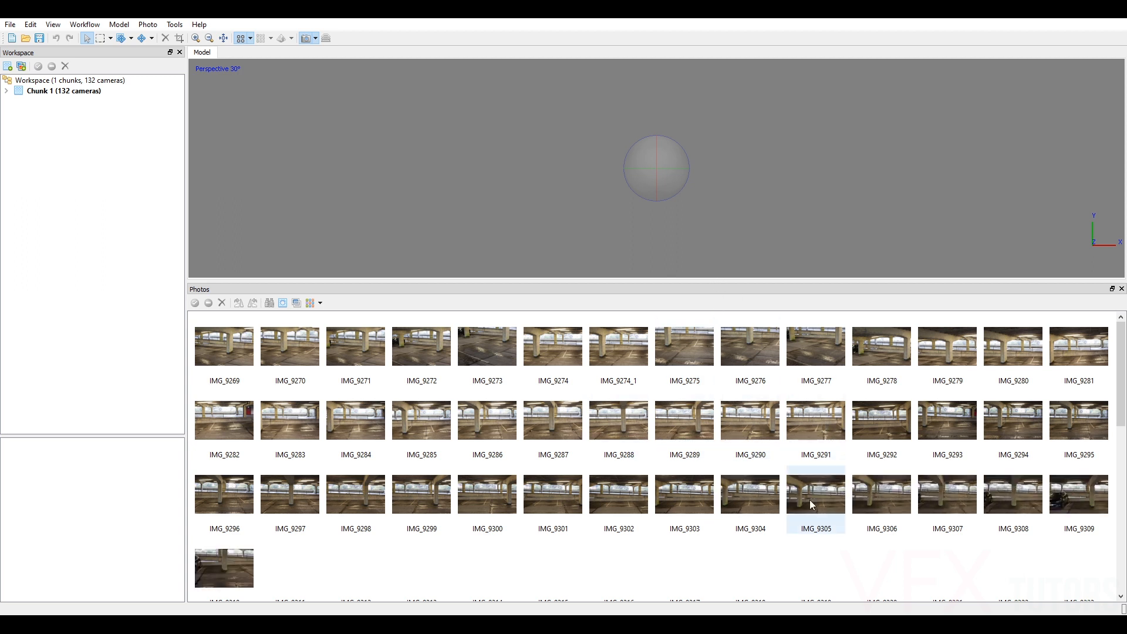
Look through the thumbnails of all the imported car park photos.
scroll(699, 490, down, 5)
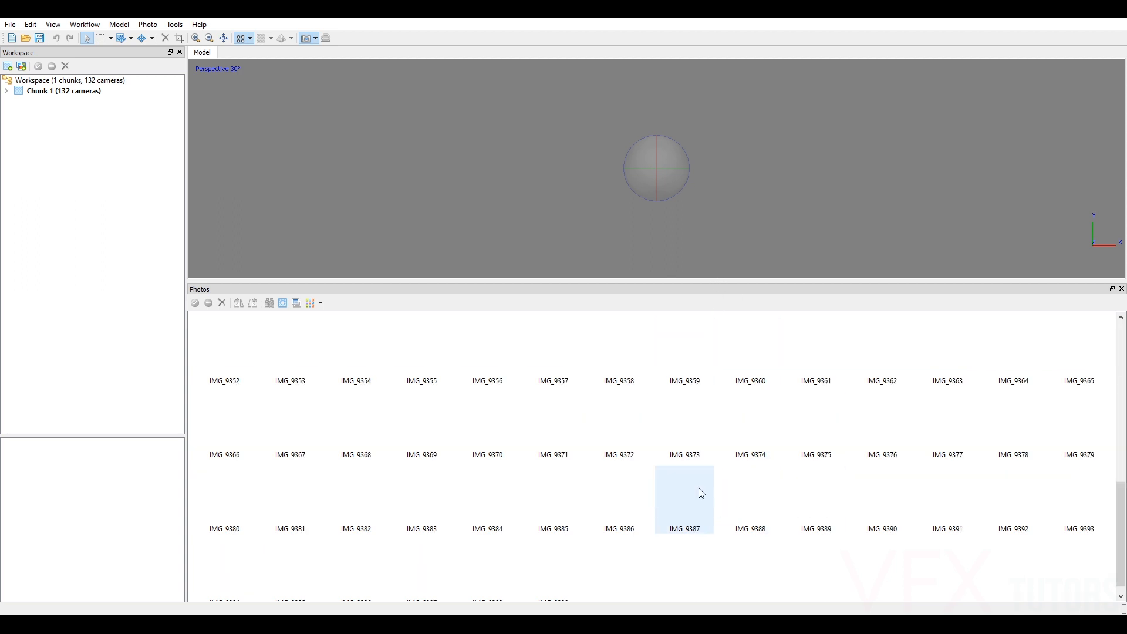
scroll(701, 493, up, 3)
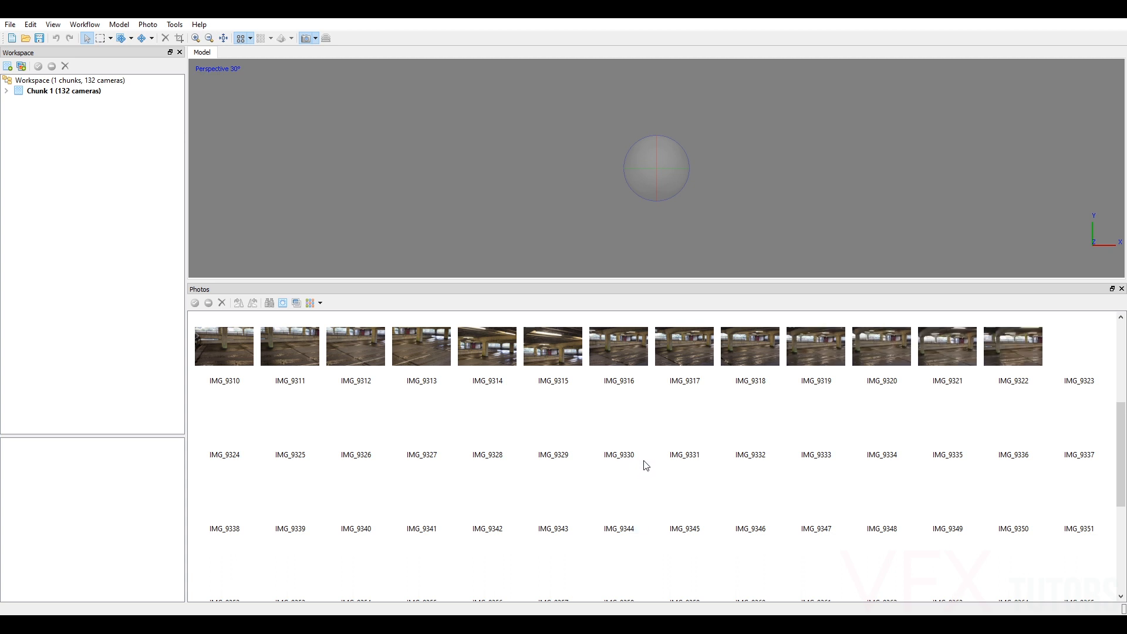
scroll(645, 465, up, 3)
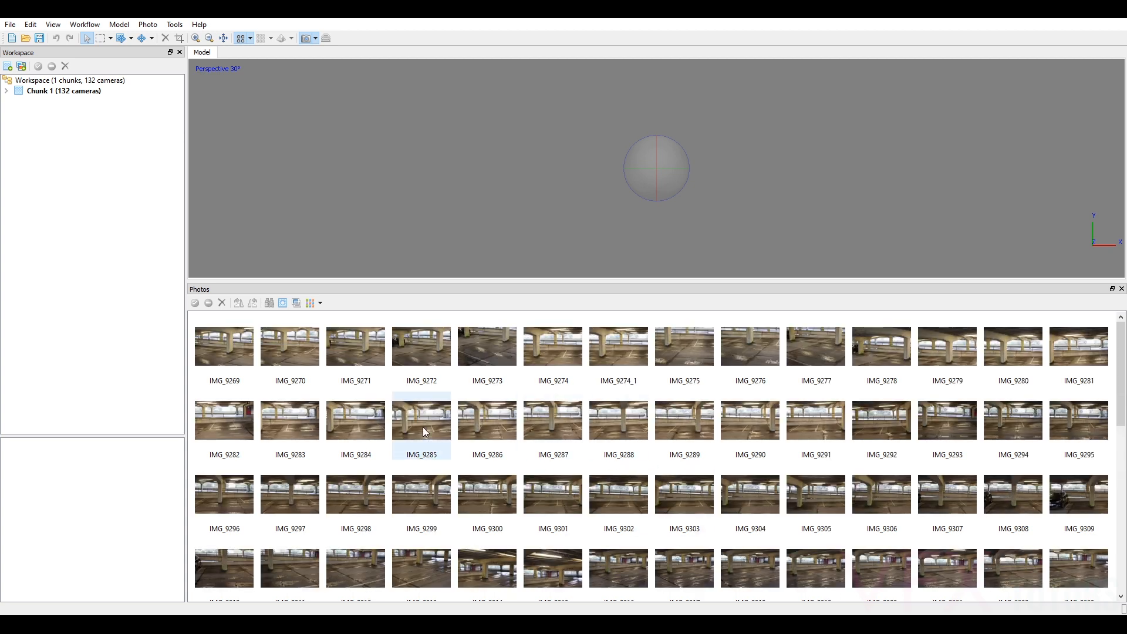
scroll(832, 478, down, 3)
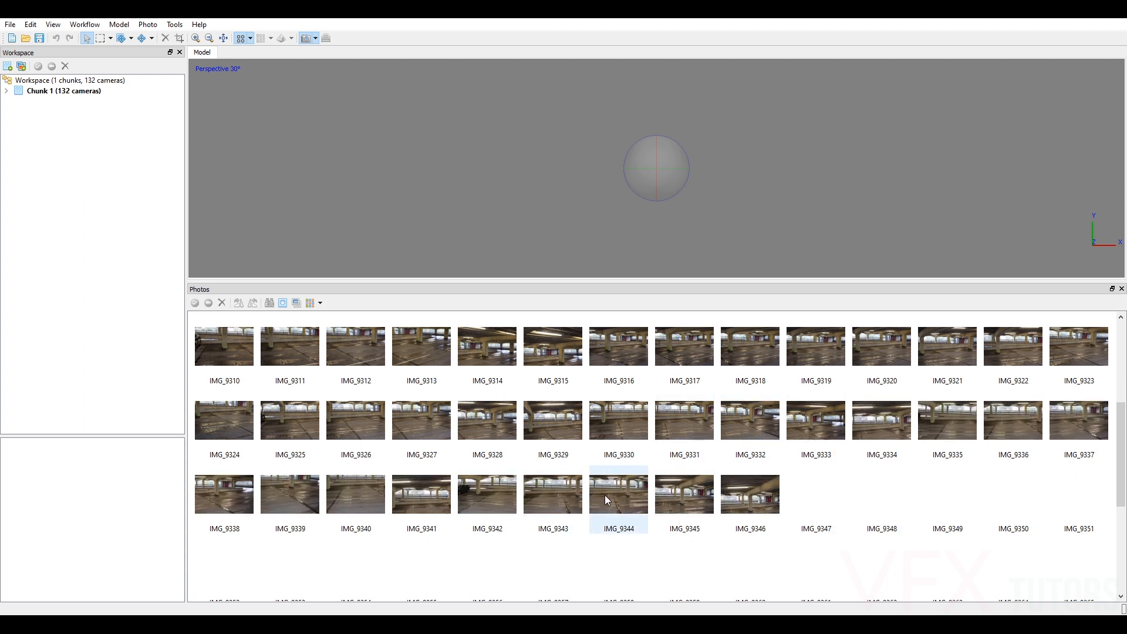
scroll(684, 446, up, 3)
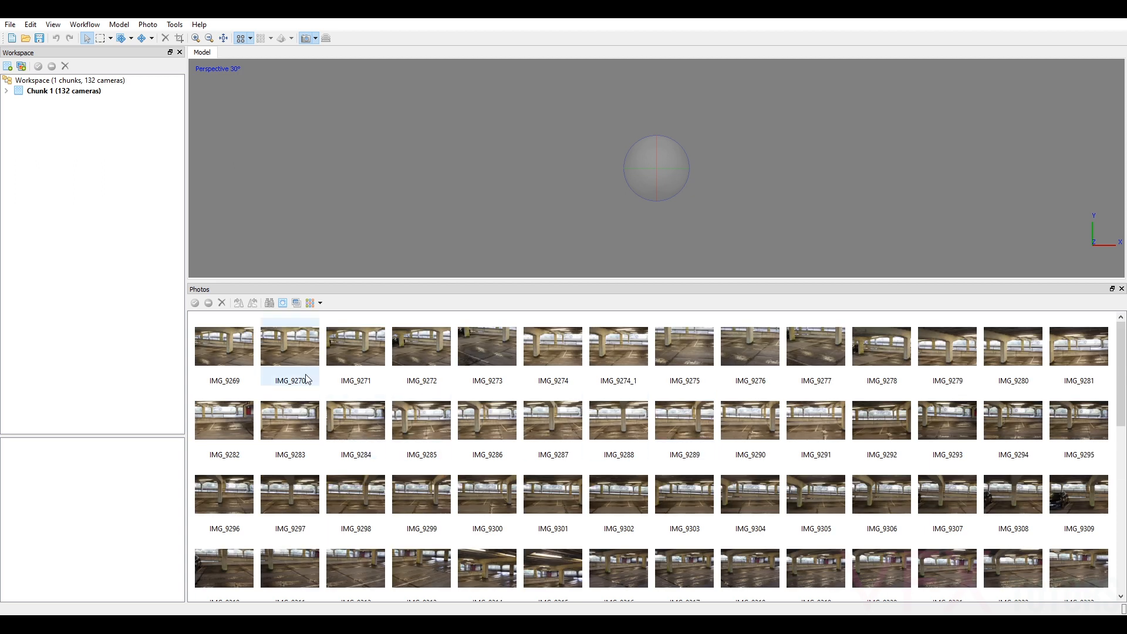
Preview photos IMG_9269, IMG_9272 and IMG_9275, and examine the ground and wall detail in IMG_9275 up close.
double_click(224, 347)
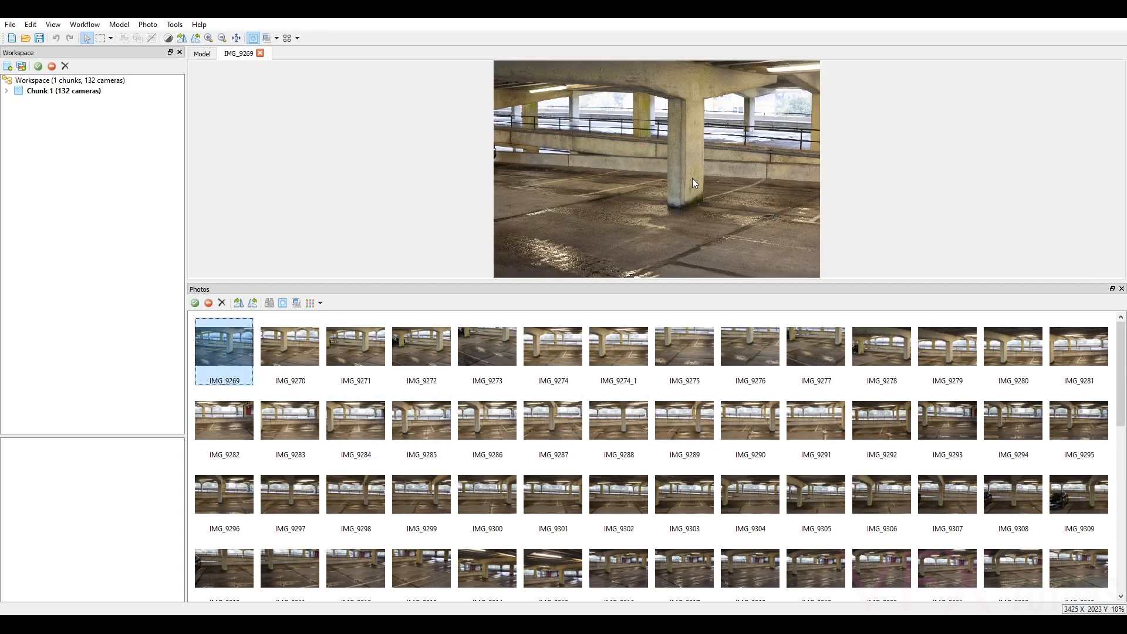
double_click(428, 347)
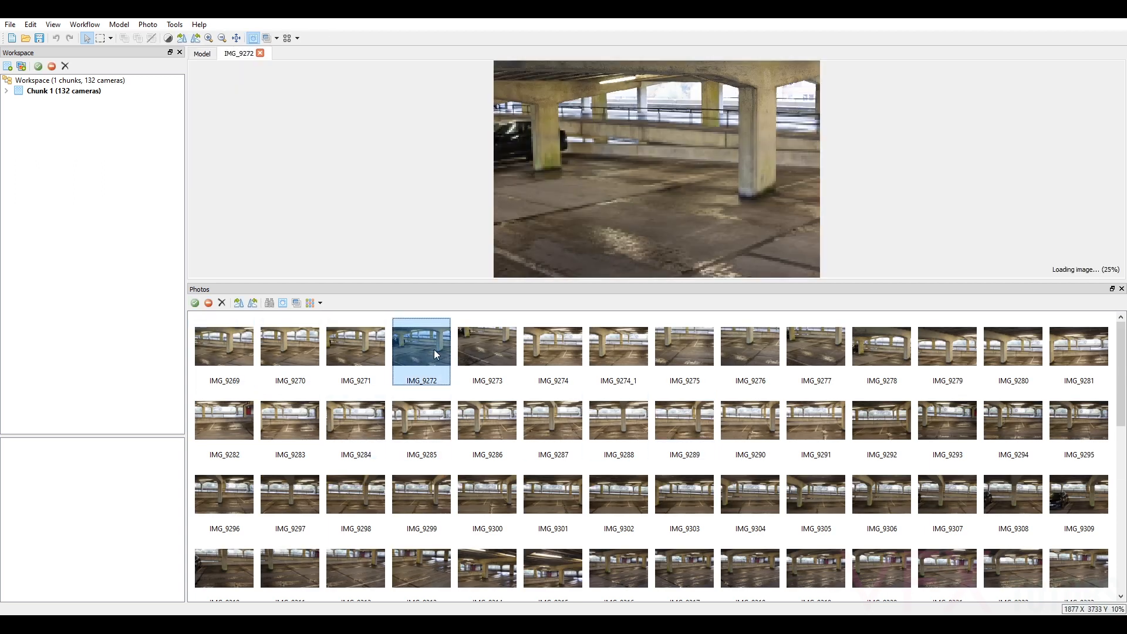
click(686, 348)
double_click(684, 346)
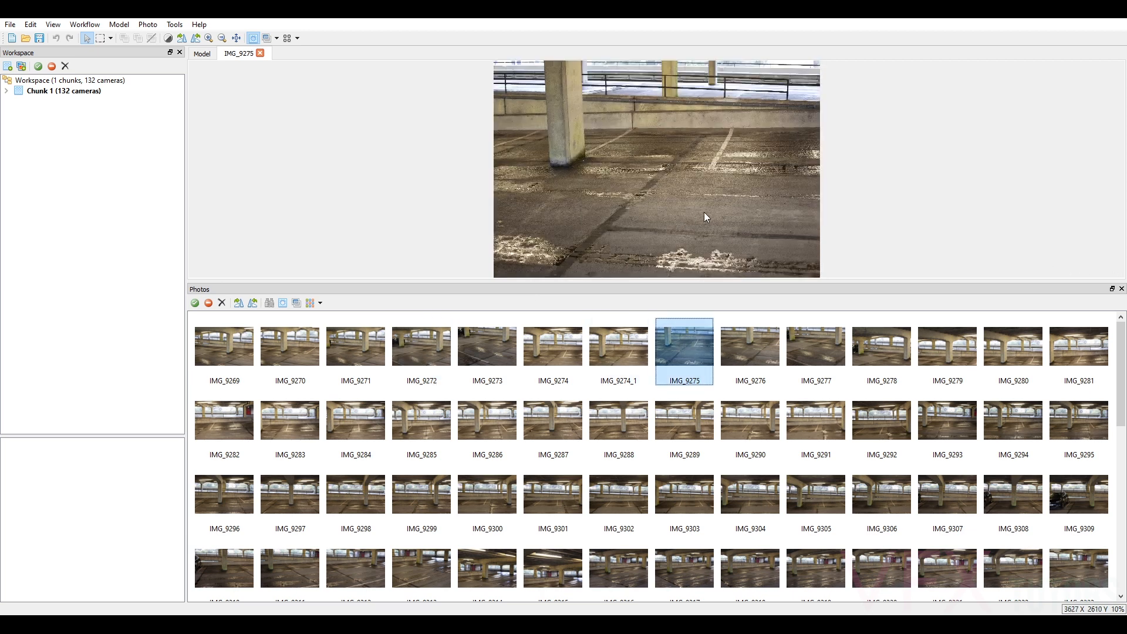
scroll(703, 212, up, 5)
scroll(721, 115, down, 4)
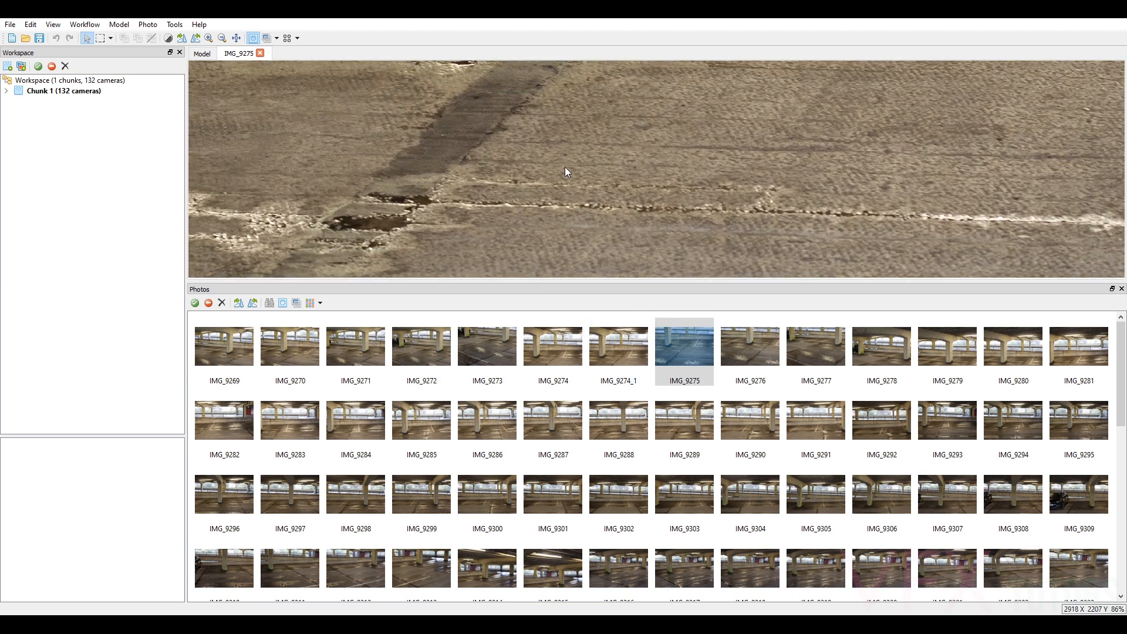
scroll(797, 212, down, 3)
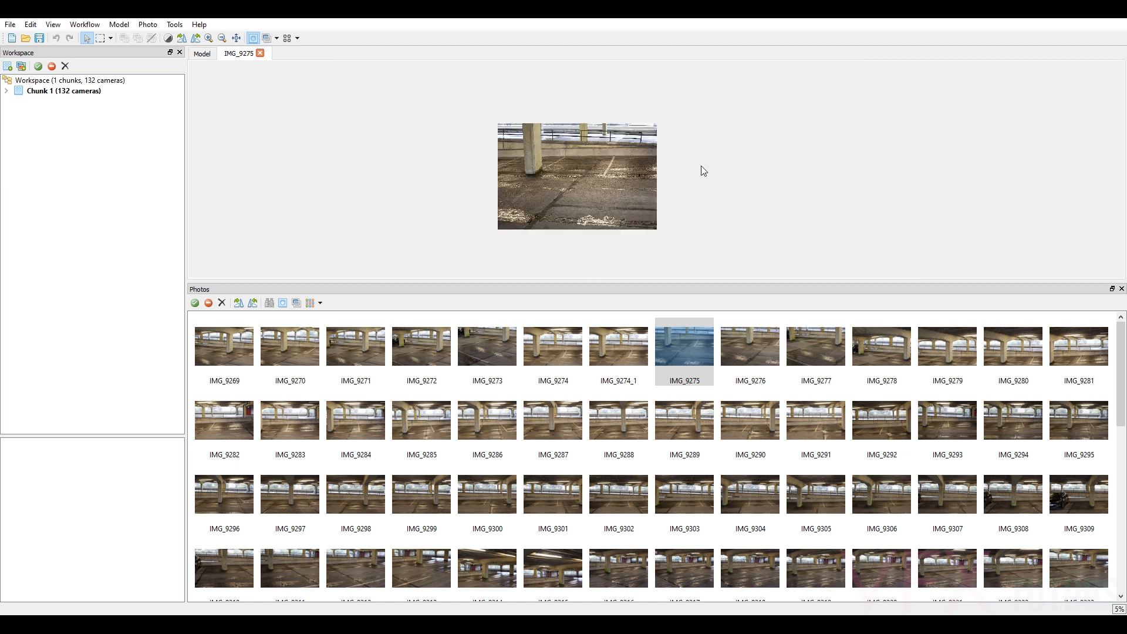
scroll(702, 171, up, 5)
scroll(518, 174, down, 2)
click(770, 340)
scroll(822, 468, down, 6)
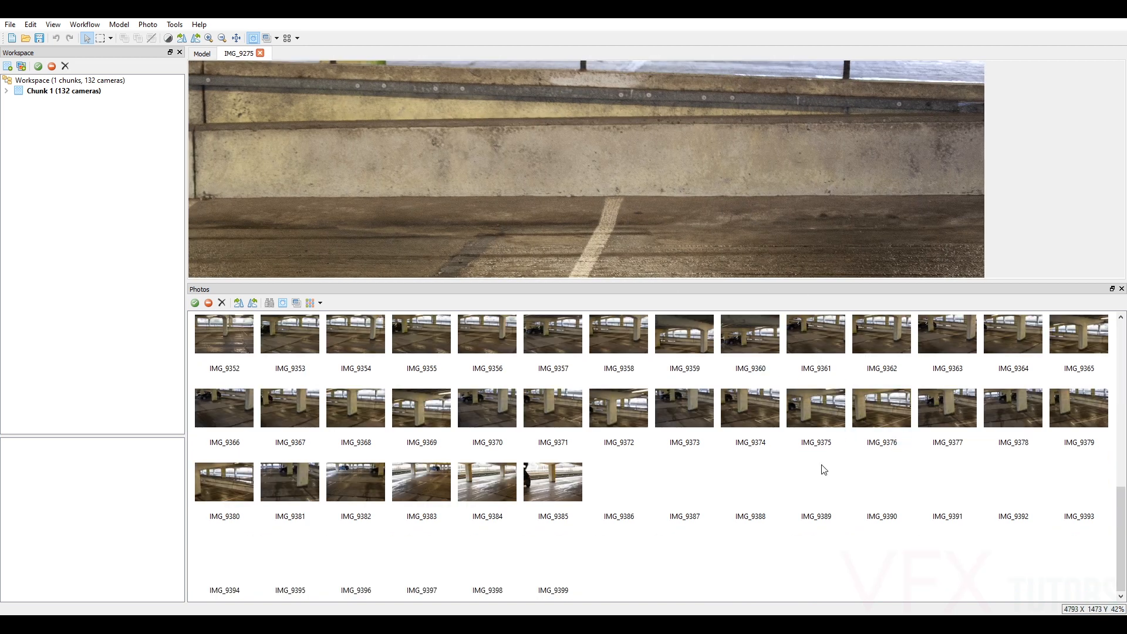
scroll(618, 480, up, 6)
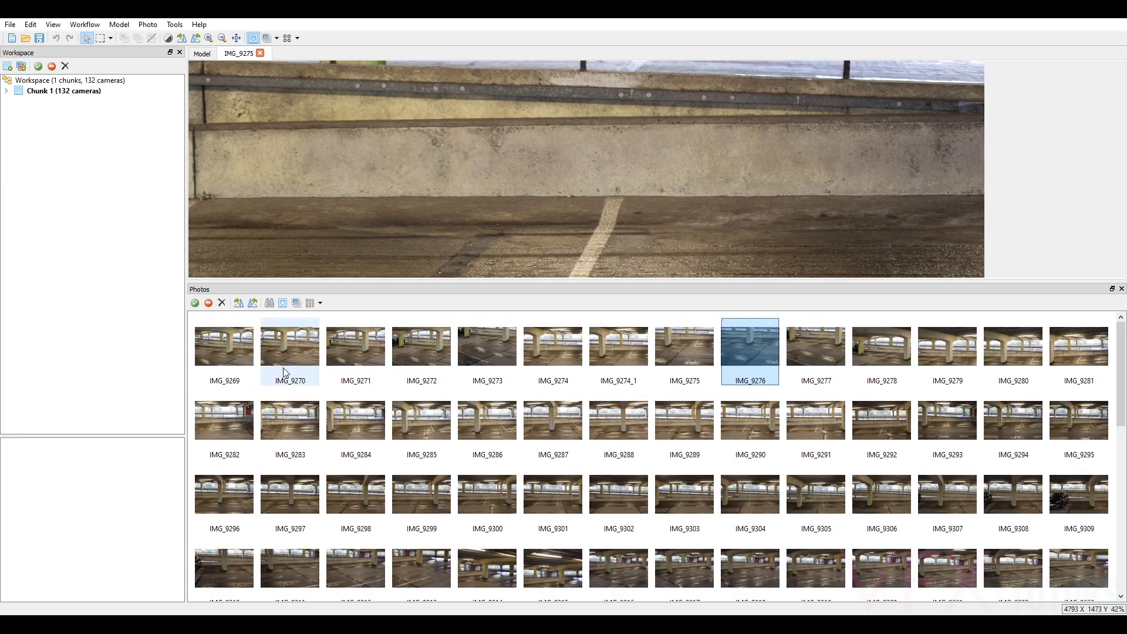
Preview a sample of photos including IMG_9270, IMG_9276, IMG_9290 and IMG_9289 to compare how they frame the pillars.
click(249, 351)
double_click(293, 347)
scroll(748, 185, down, 5)
drag(758, 238, 719, 200)
double_click(502, 351)
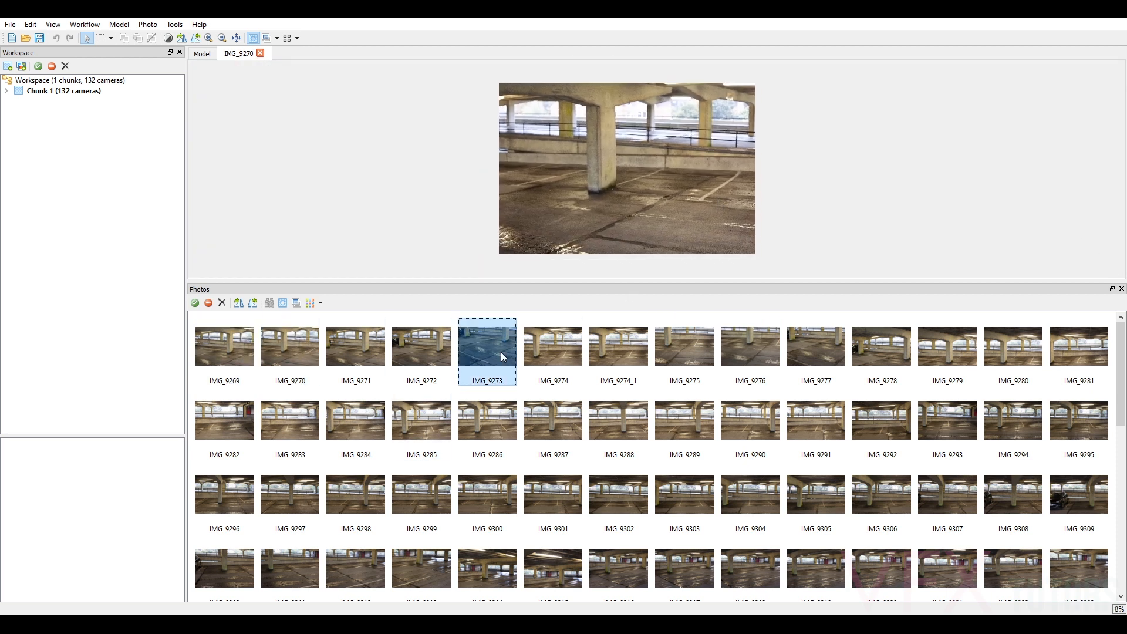
double_click(537, 351)
double_click(728, 354)
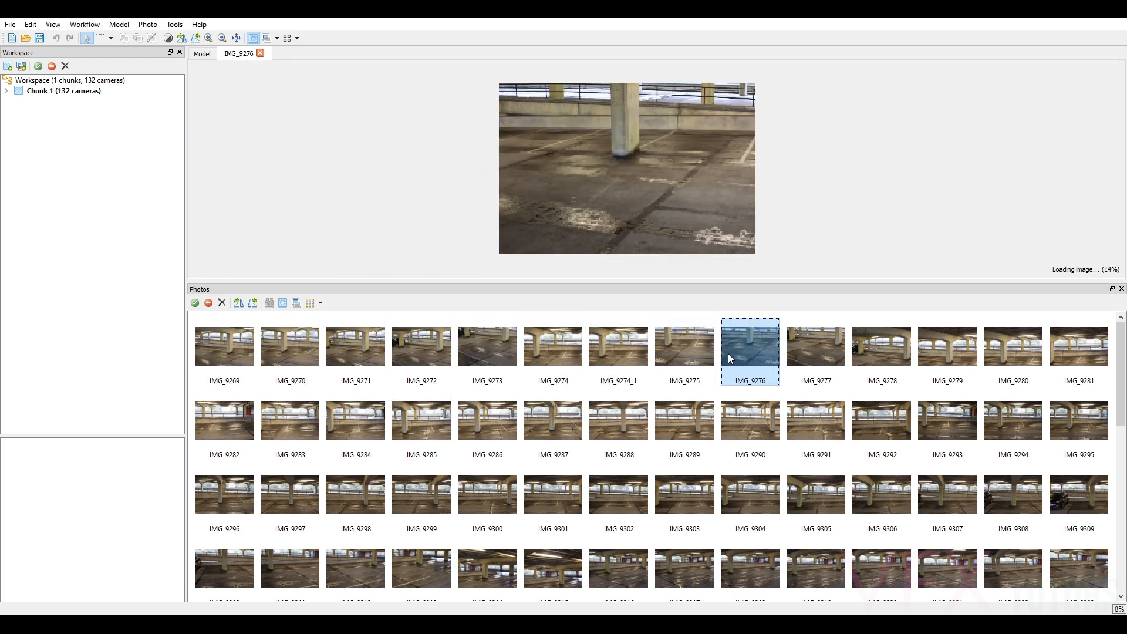
double_click(798, 428)
click(726, 420)
double_click(687, 420)
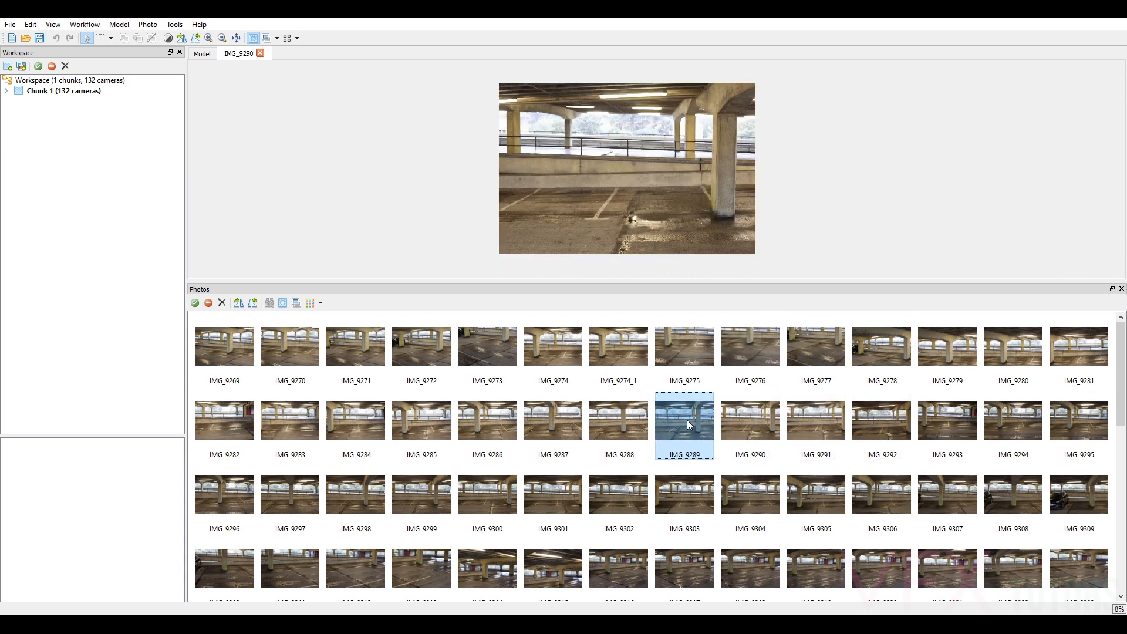
click(638, 410)
Preview the consecutive photos from IMG_9278 through IMG_9292 one by one to examine the camera movement and overlap between shots.
double_click(869, 361)
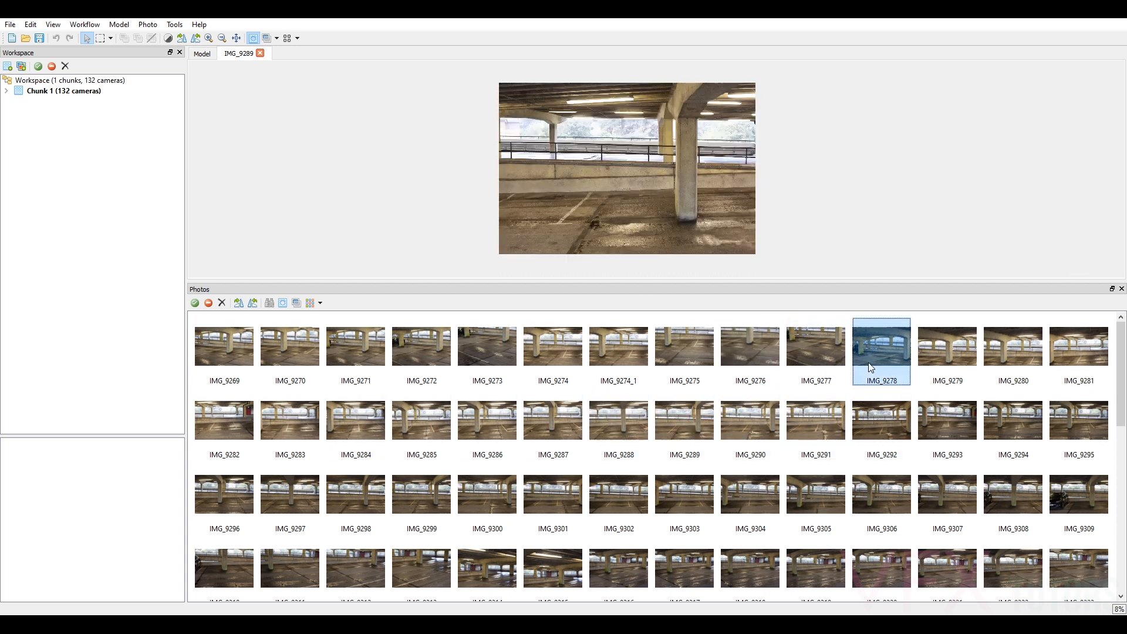
double_click(940, 344)
double_click(1005, 346)
double_click(1067, 346)
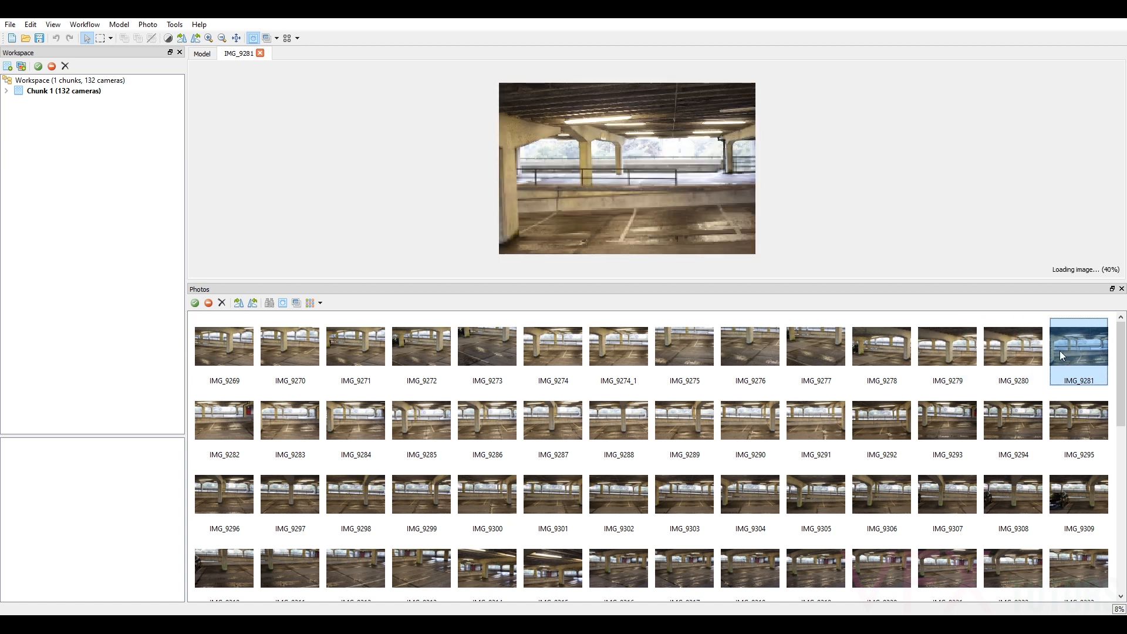
double_click(220, 421)
double_click(286, 423)
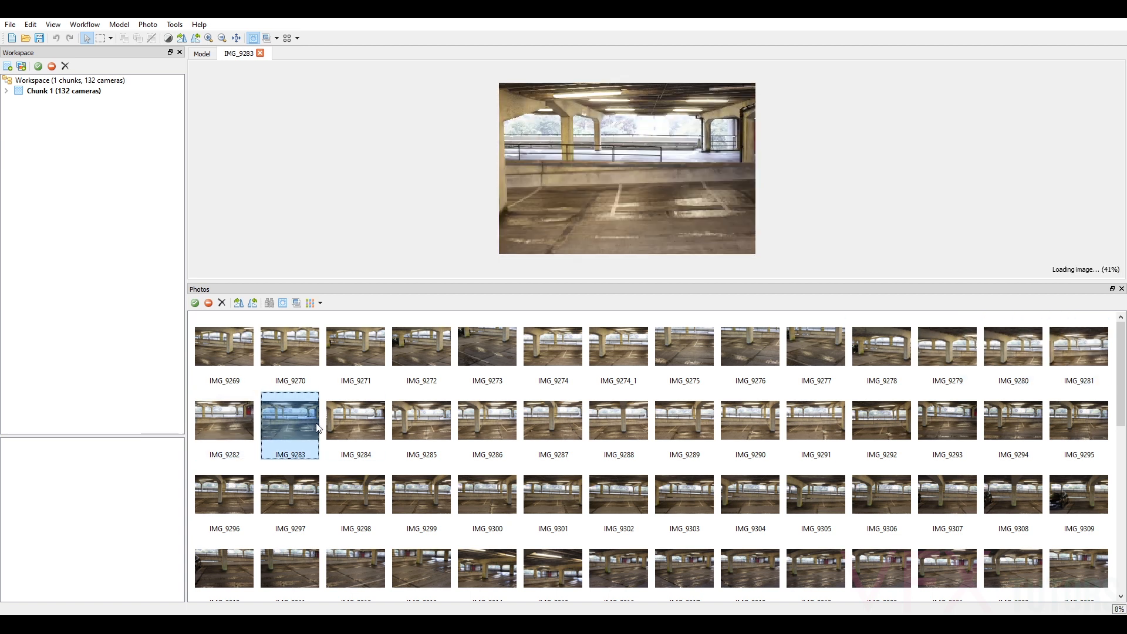
double_click(356, 422)
double_click(428, 423)
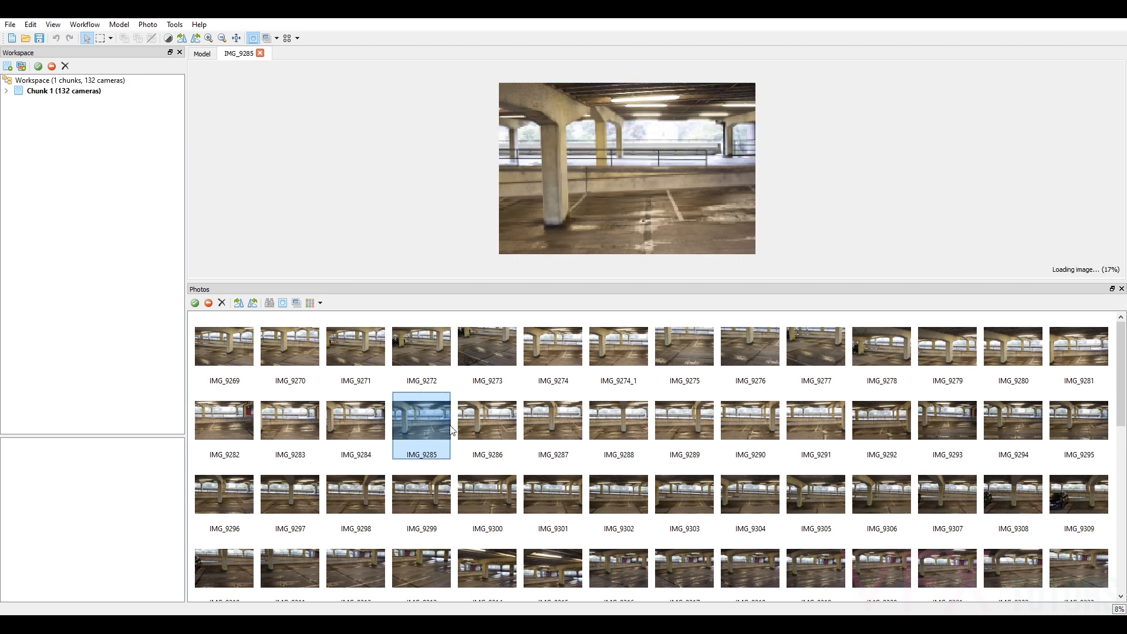
double_click(483, 421)
double_click(572, 419)
double_click(617, 418)
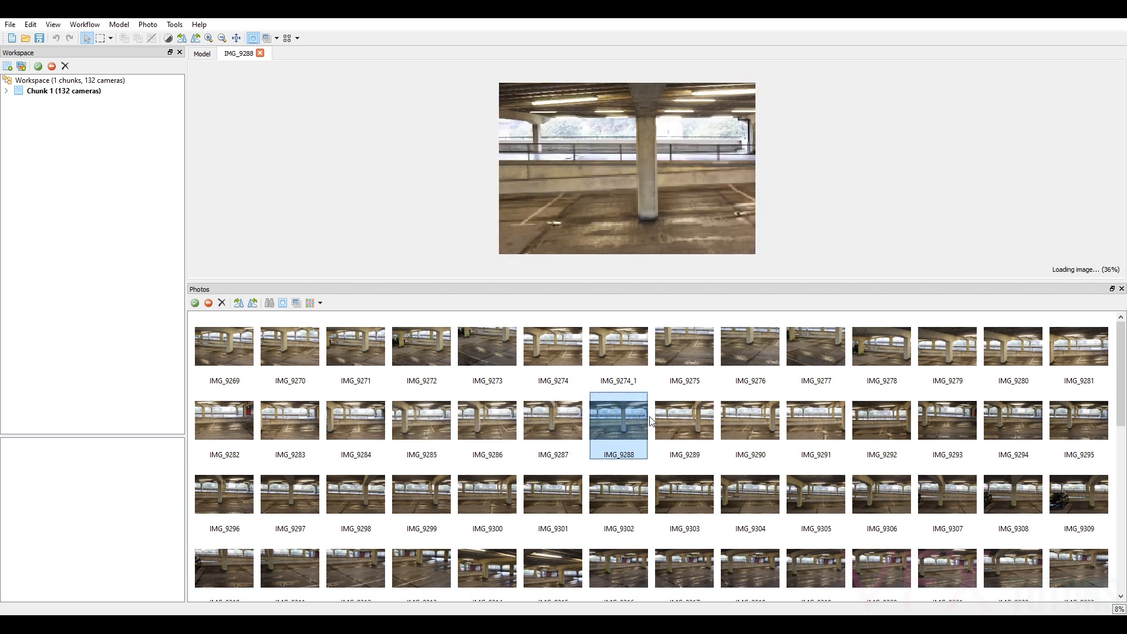
double_click(687, 423)
double_click(757, 434)
double_click(820, 425)
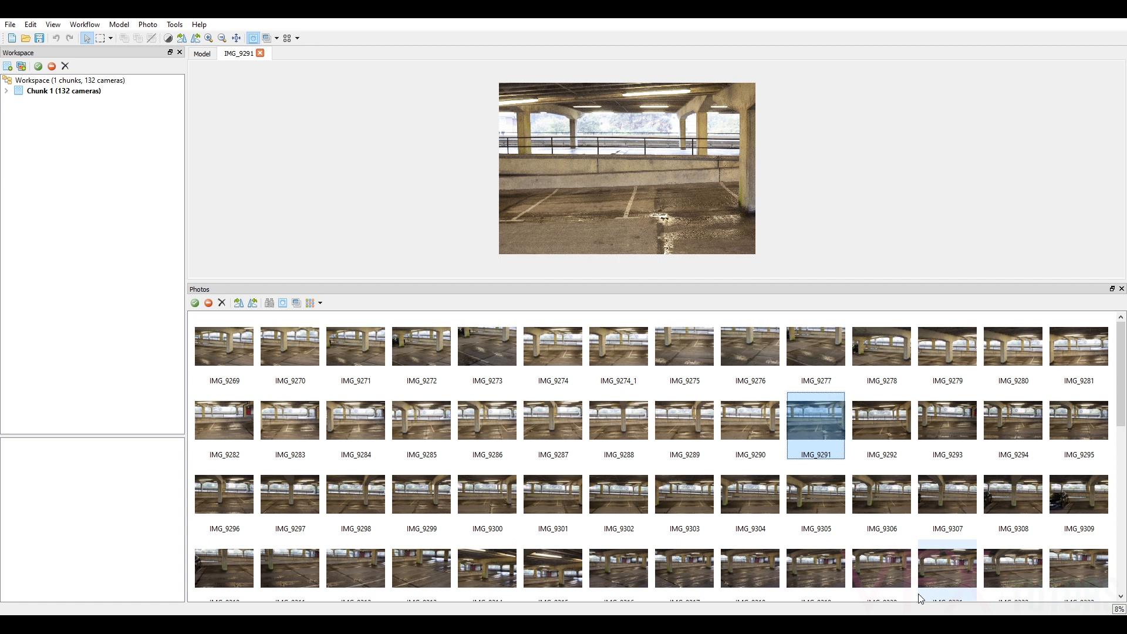
double_click(892, 425)
click(956, 428)
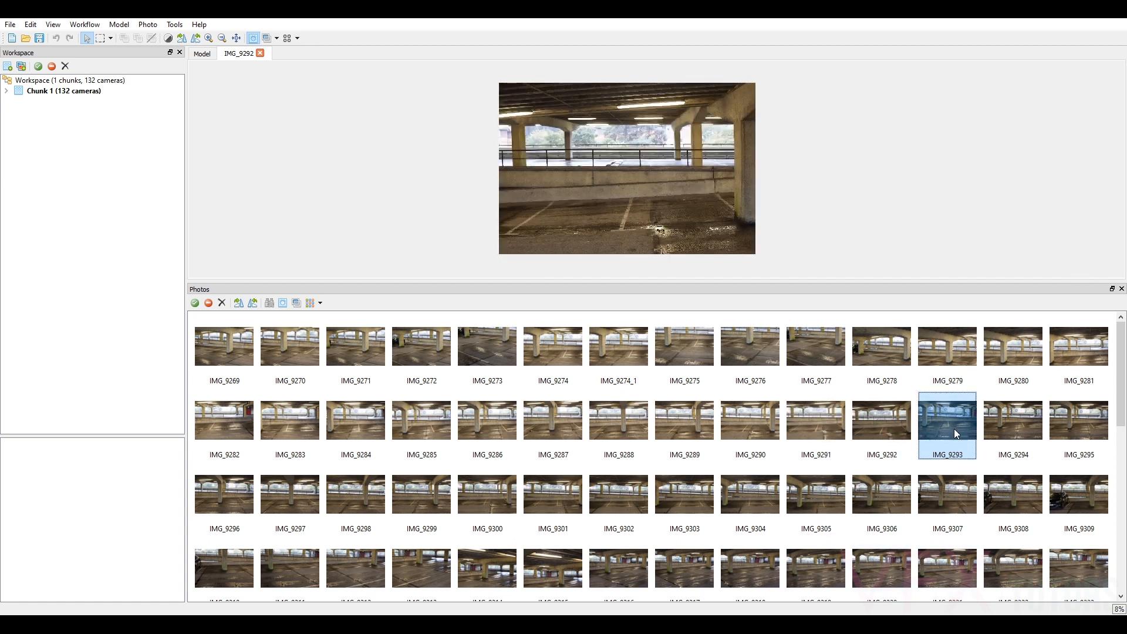
scroll(793, 454, down, 3)
scroll(611, 410, up, 3)
Enlarge the viewing area above the Photos pane and close the IMG_9292 preview to return to the model view.
drag(524, 283, 531, 400)
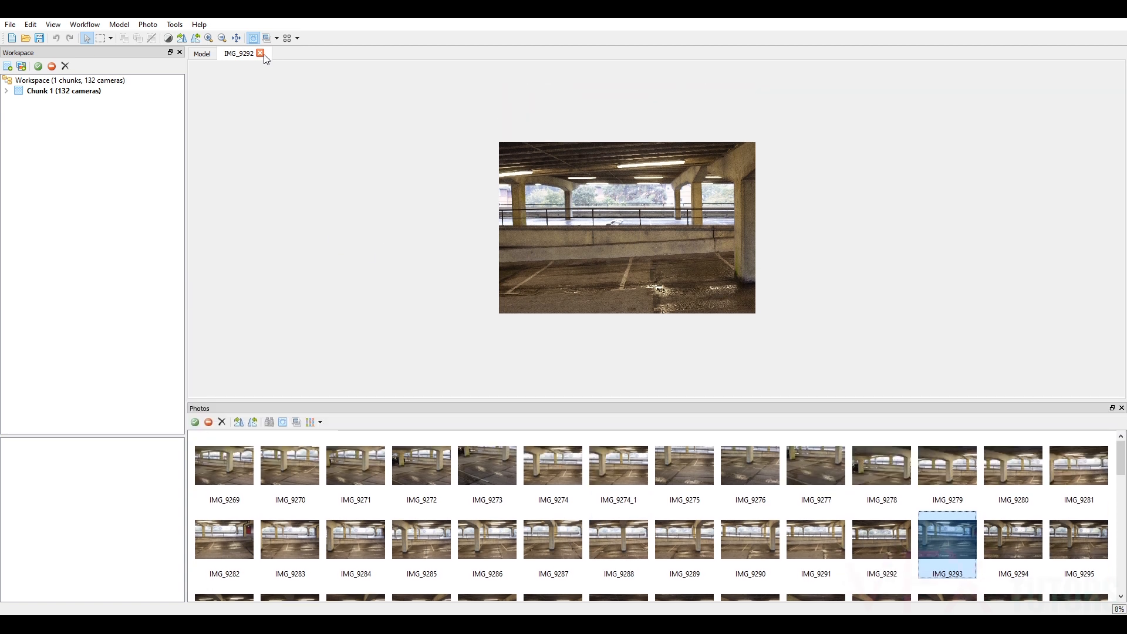
click(260, 53)
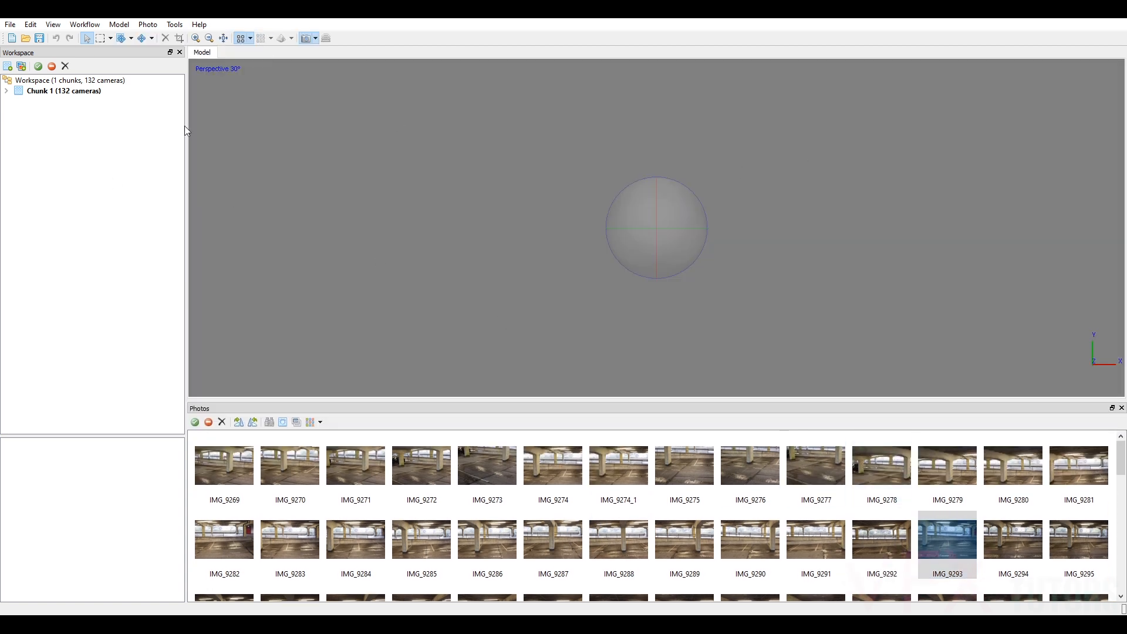
Align the photos with Medium accuracy, generic preselection, a key point limit of 260,000 and a tie point limit of 120,000.
click(79, 26)
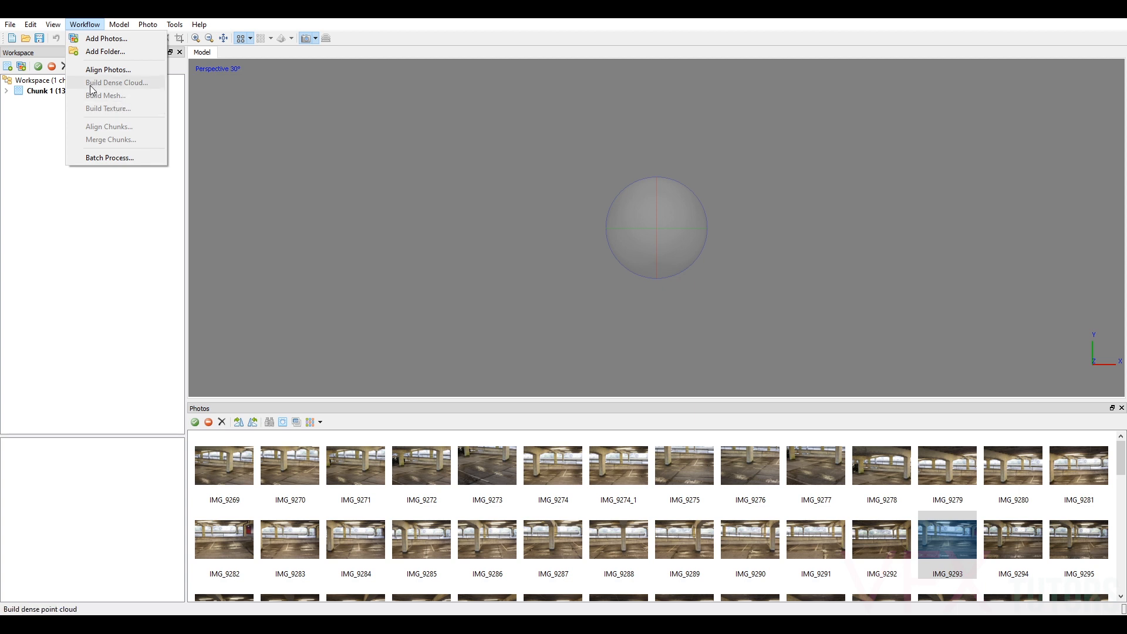
click(119, 71)
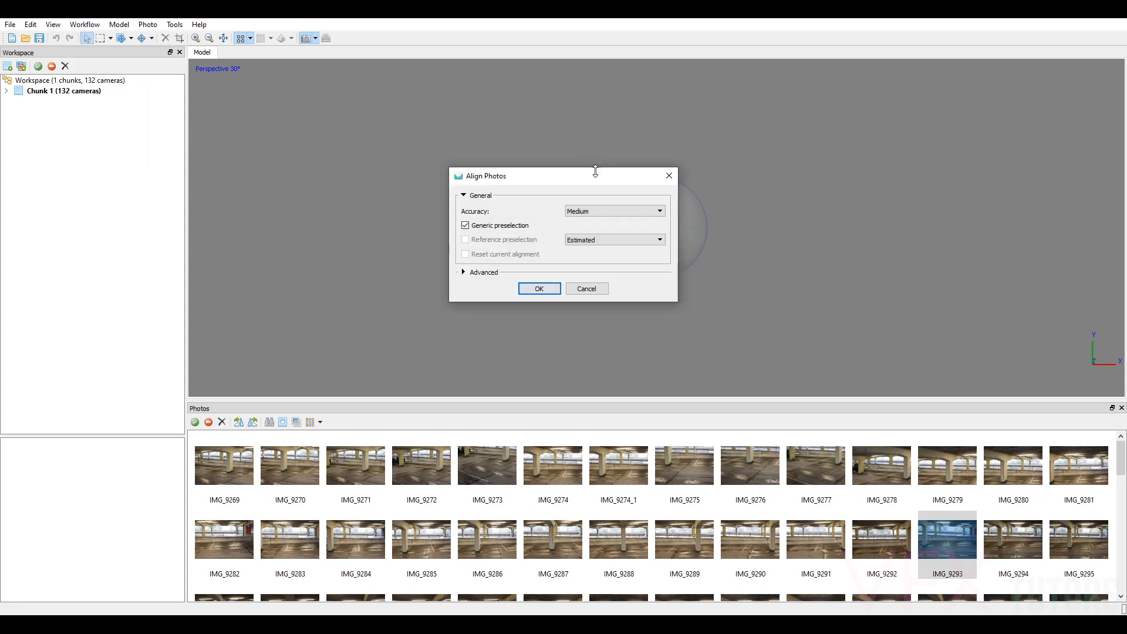
click(607, 218)
click(605, 216)
click(599, 215)
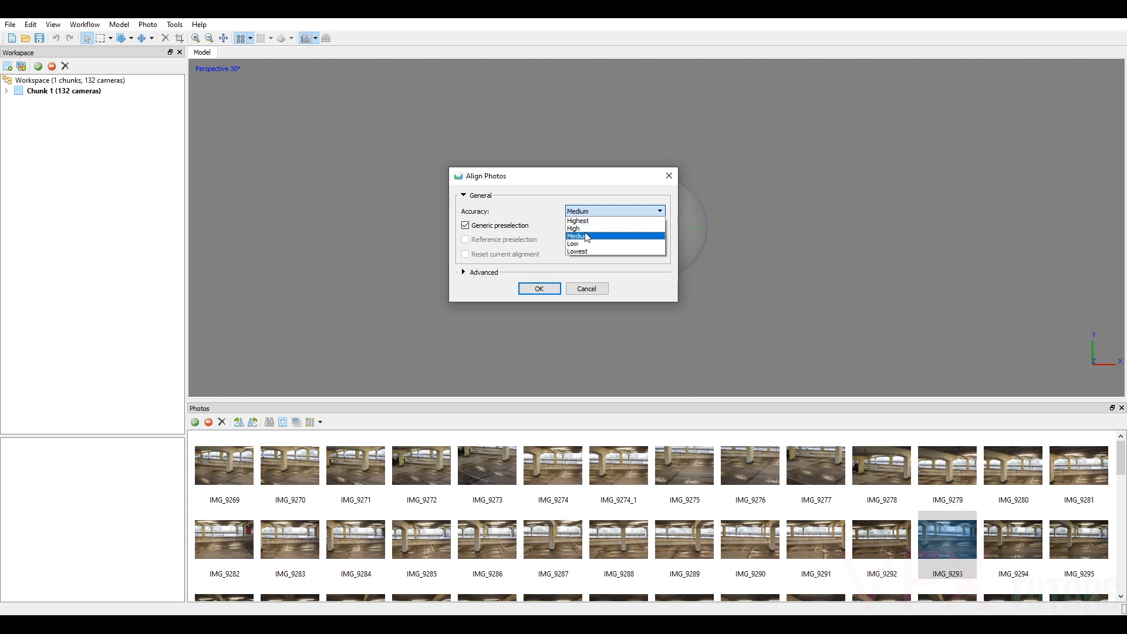
click(586, 237)
click(599, 213)
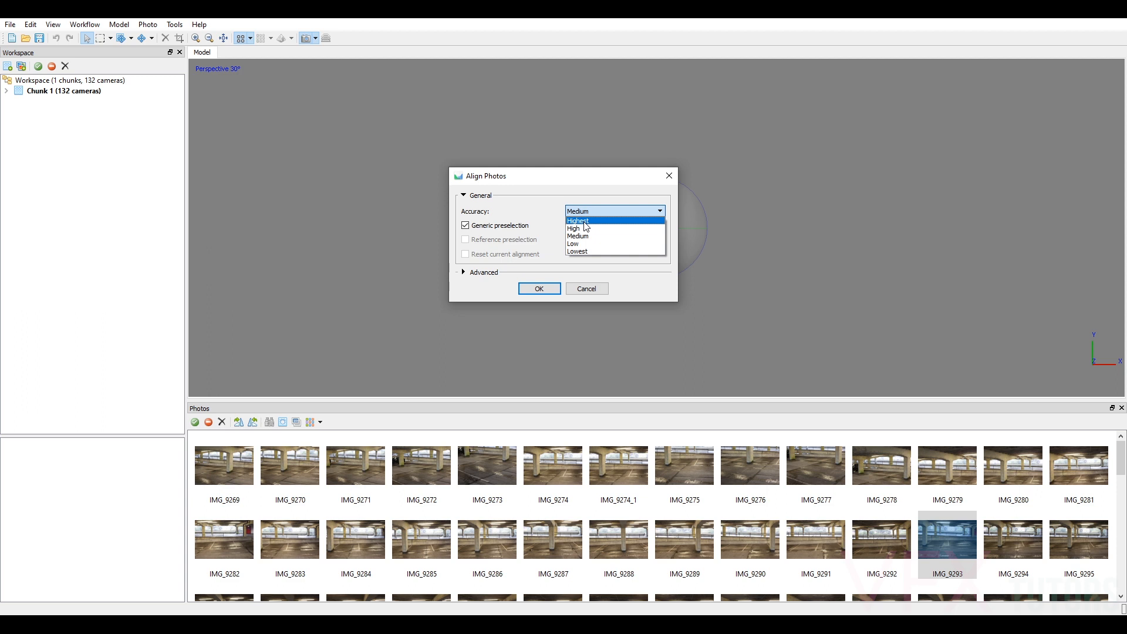
click(584, 222)
click(581, 214)
click(583, 235)
click(583, 214)
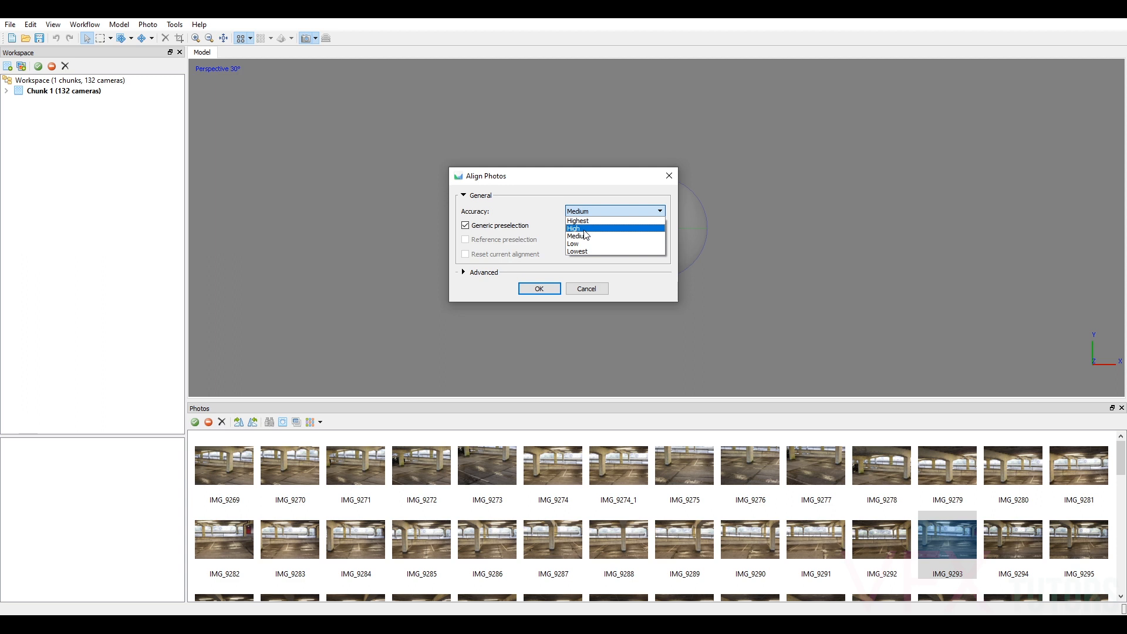
click(587, 236)
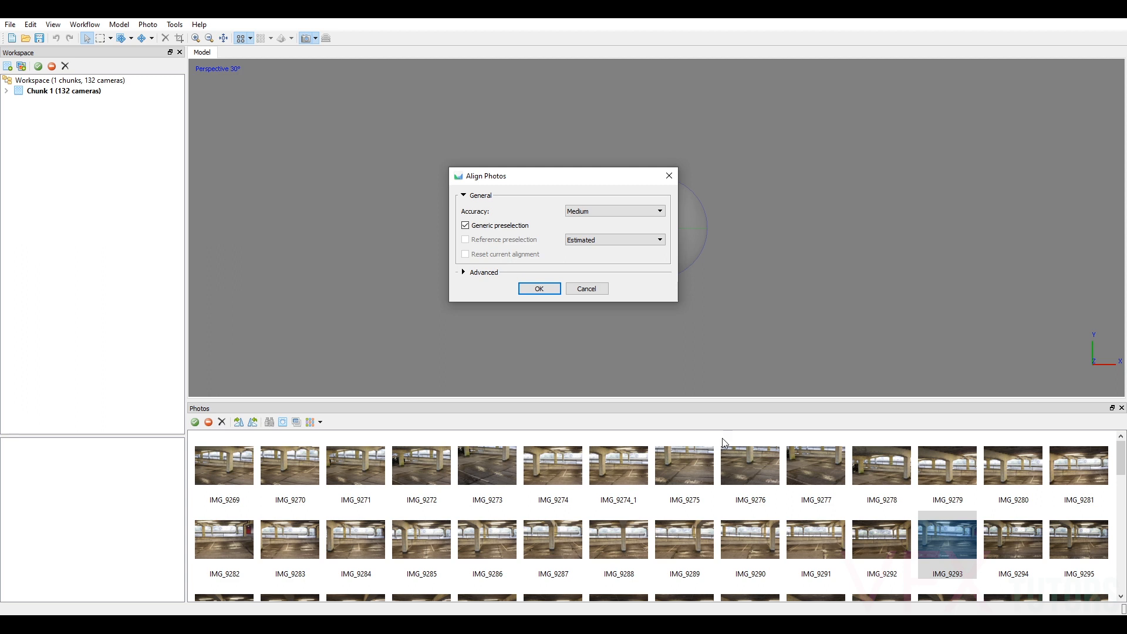
click(464, 273)
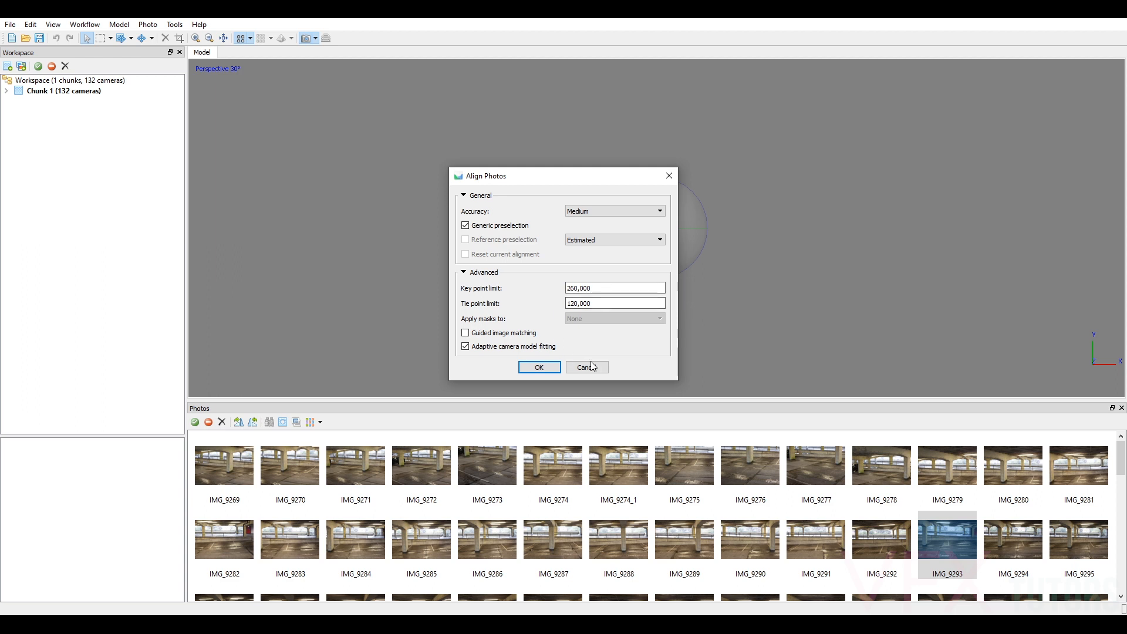
click(540, 366)
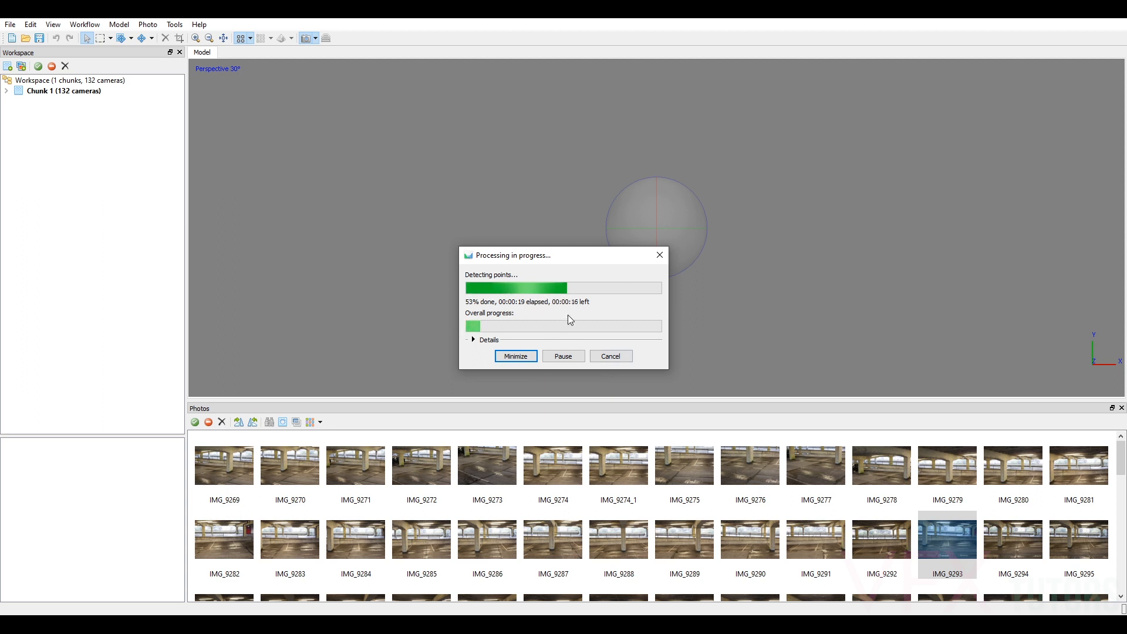
Expand the alignment's processing details, read back through the log and collapse it again.
click(473, 340)
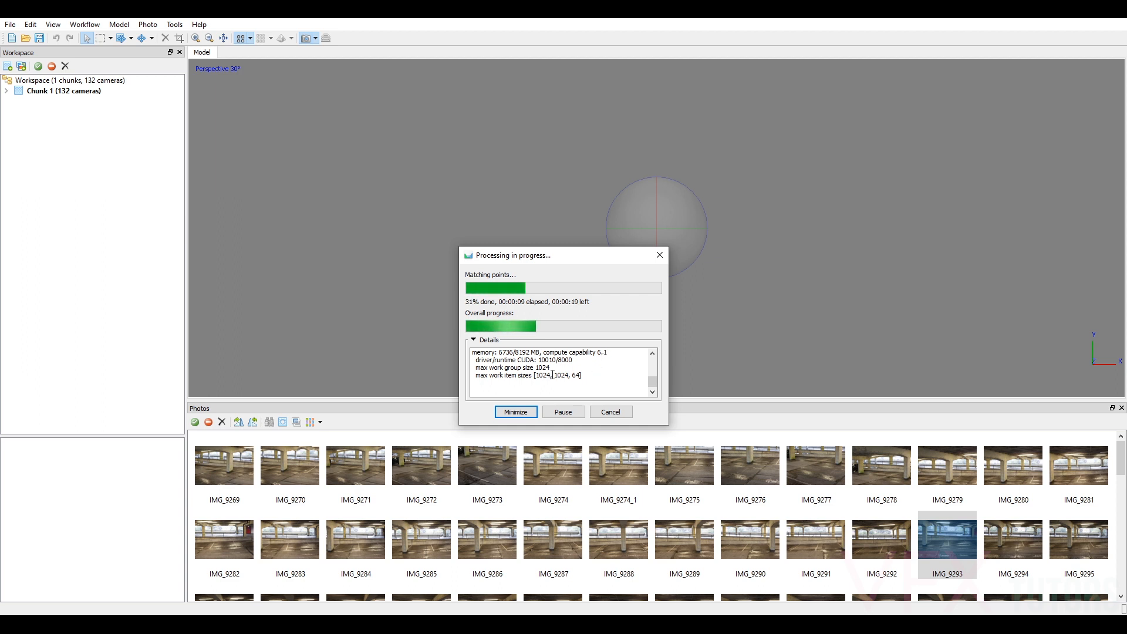
scroll(581, 373, up, 2)
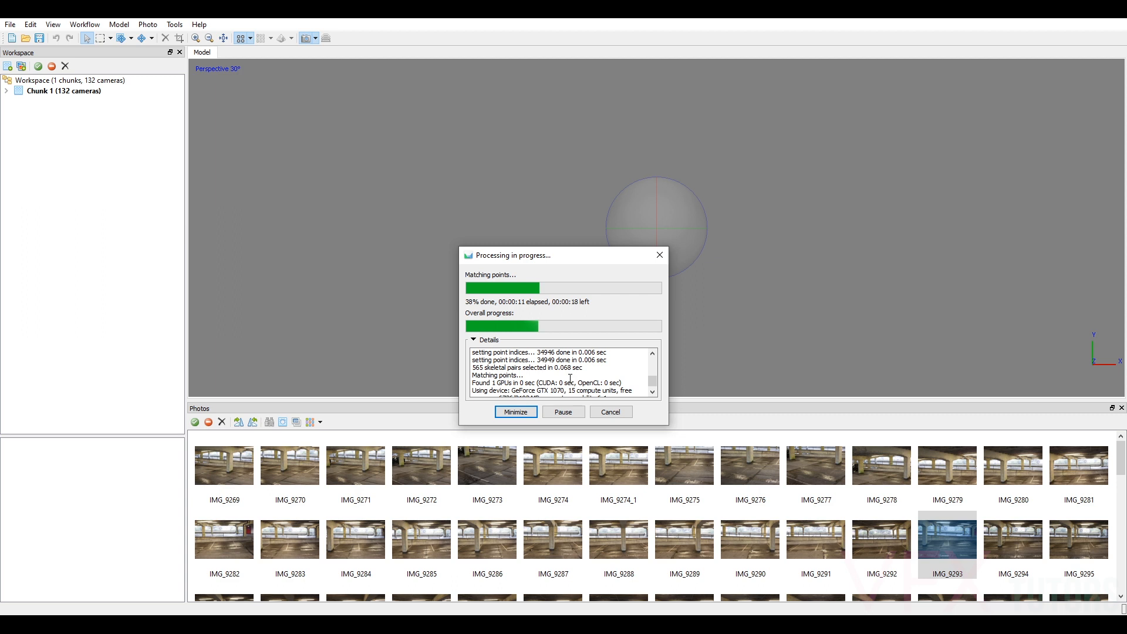
scroll(570, 378, up, 2)
click(473, 340)
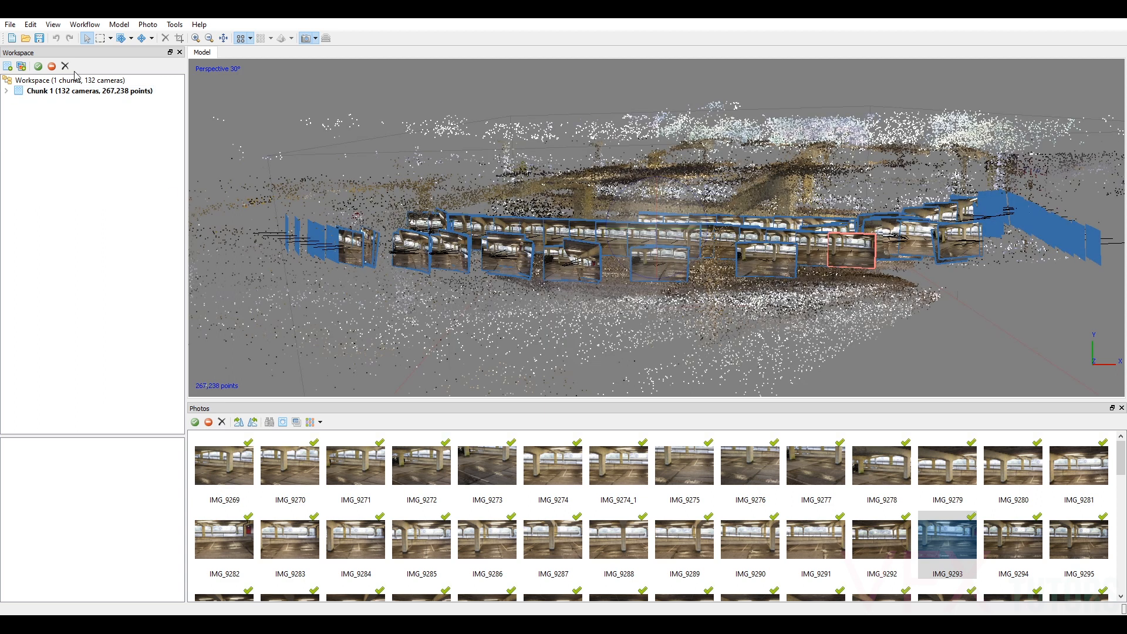
Examine the sparse point cloud and the aligned camera positions around the car park from the side and from above.
drag(714, 206, 708, 169)
drag(602, 116, 709, 193)
middle_drag(603, 235, 676, 176)
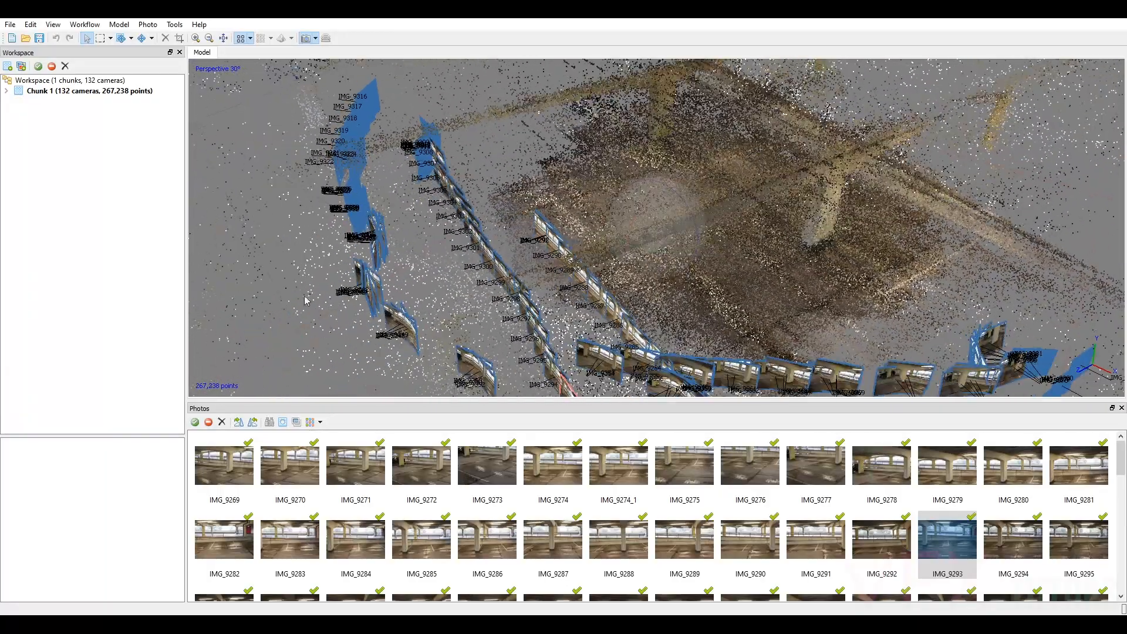
scroll(677, 168, down, 4)
drag(627, 198, 794, 304)
drag(636, 220, 598, 253)
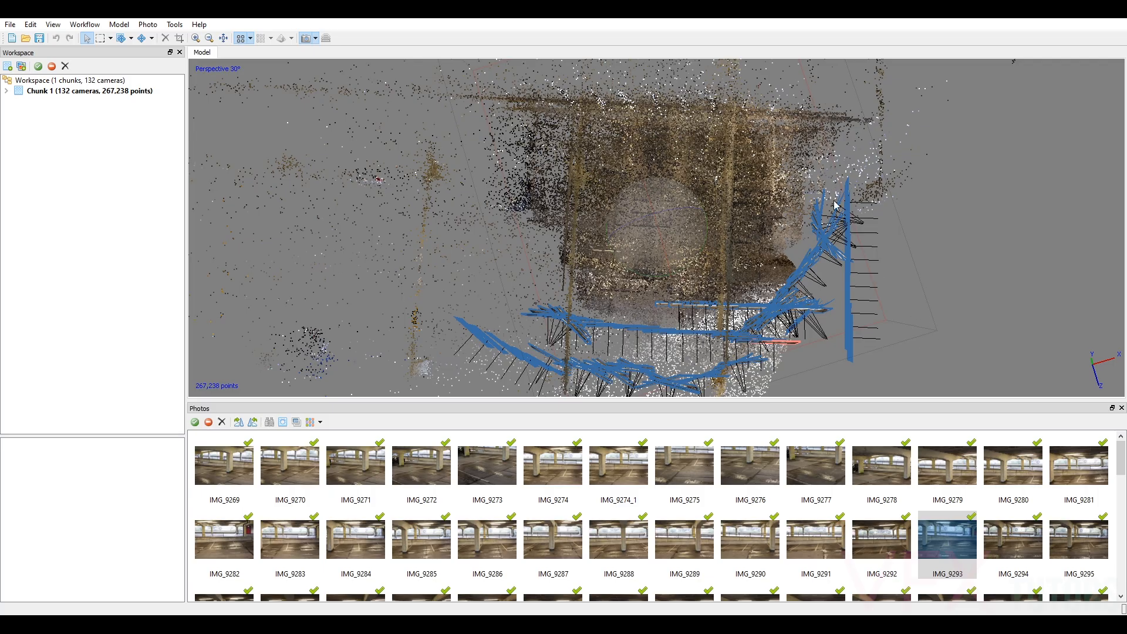
drag(687, 199, 666, 312)
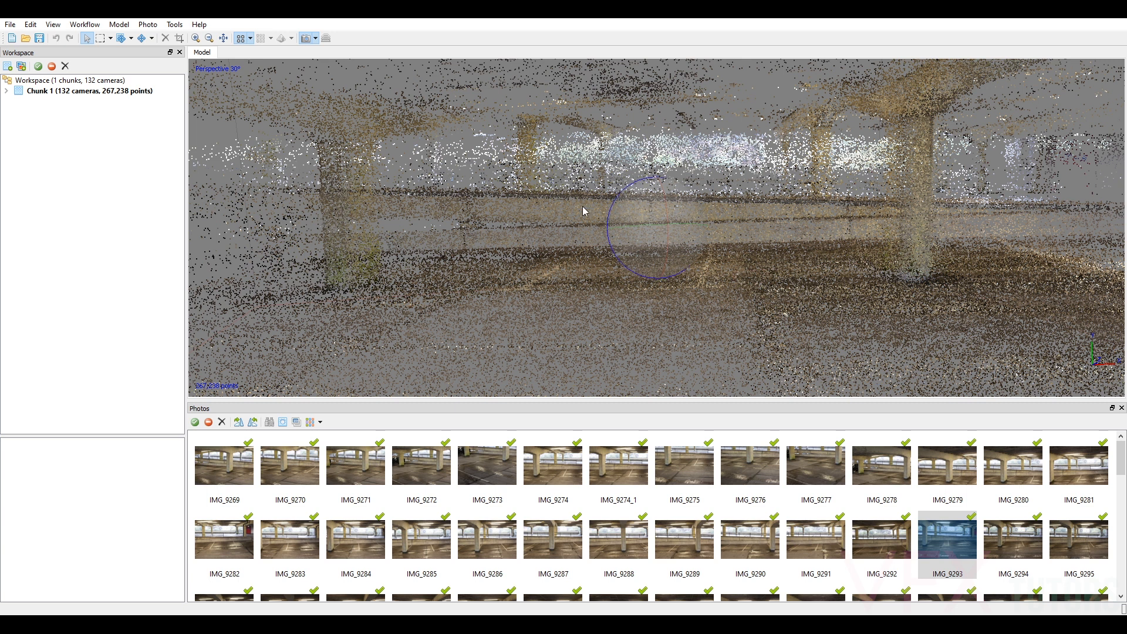
Examine the pillars, boundary wall and ground in the sparse point cloud up close and relative to the camera rows.
scroll(647, 235, down, 5)
drag(669, 197, 496, 227)
drag(409, 246, 535, 188)
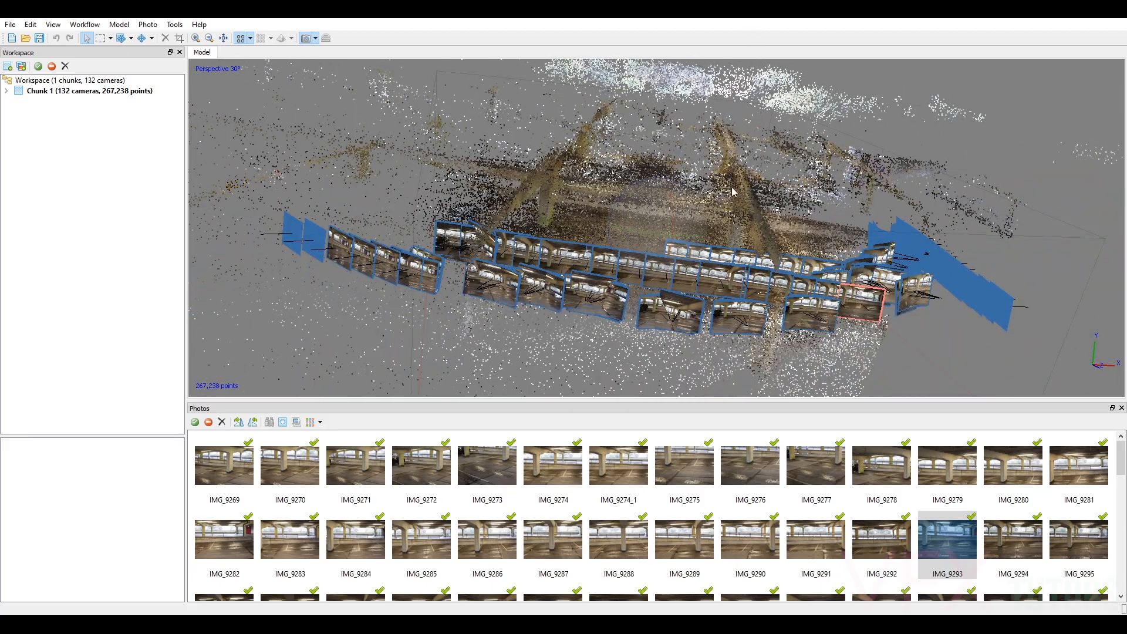
mouse_move(655, 203)
mouse_down()
mouse_move(675, 230)
mouse_move(659, 207)
mouse_up()
scroll(670, 234, up, 8)
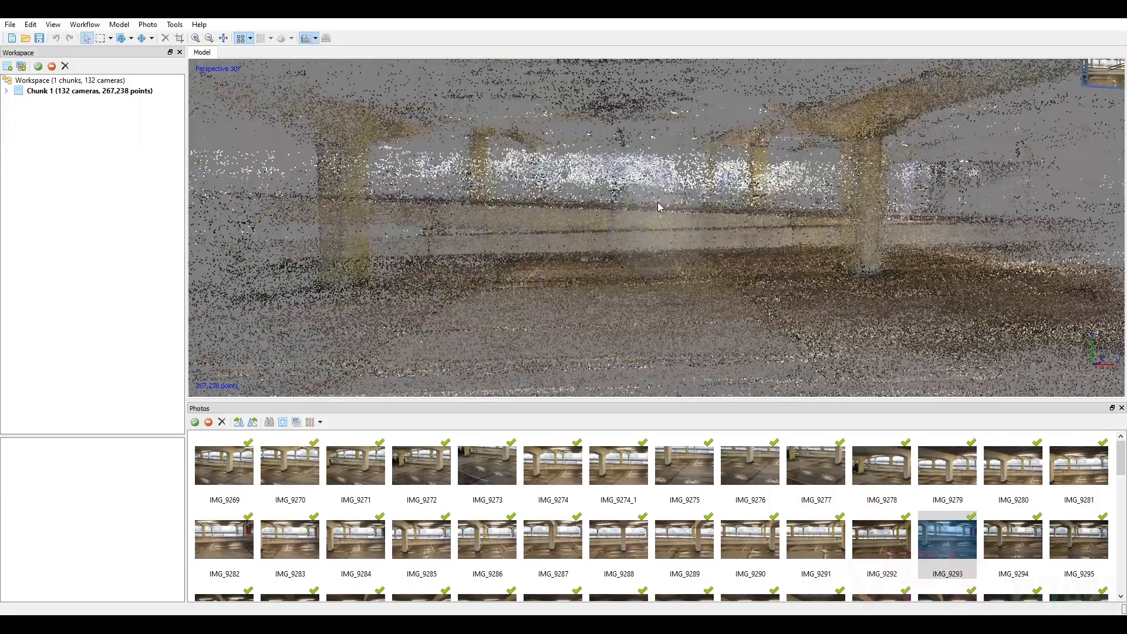
drag(764, 255, 657, 210)
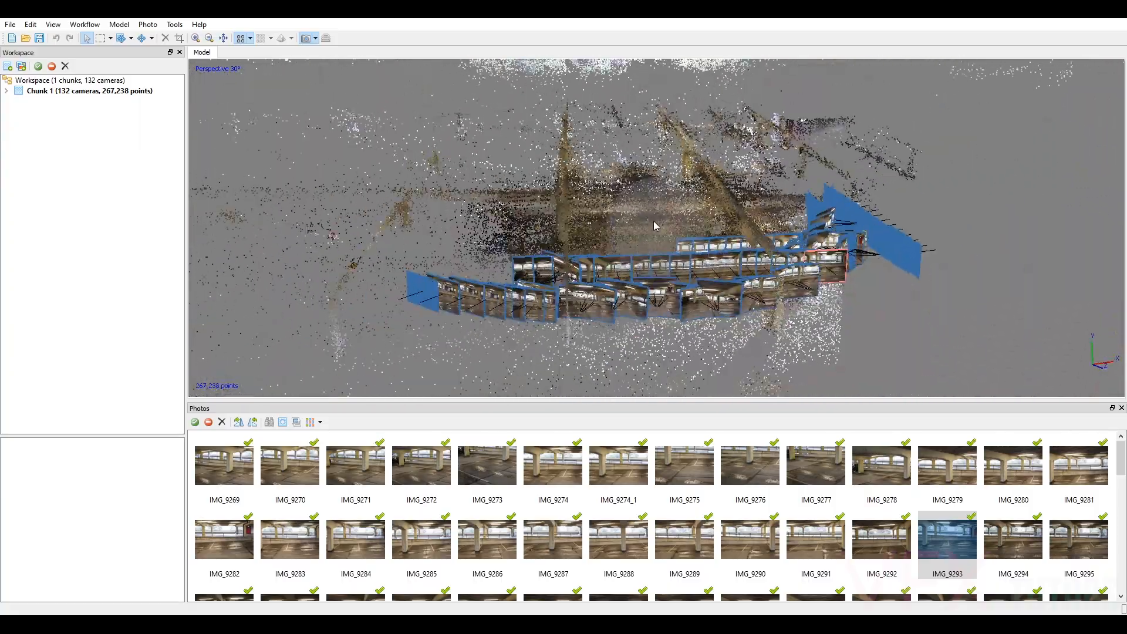
scroll(596, 218, up, 5)
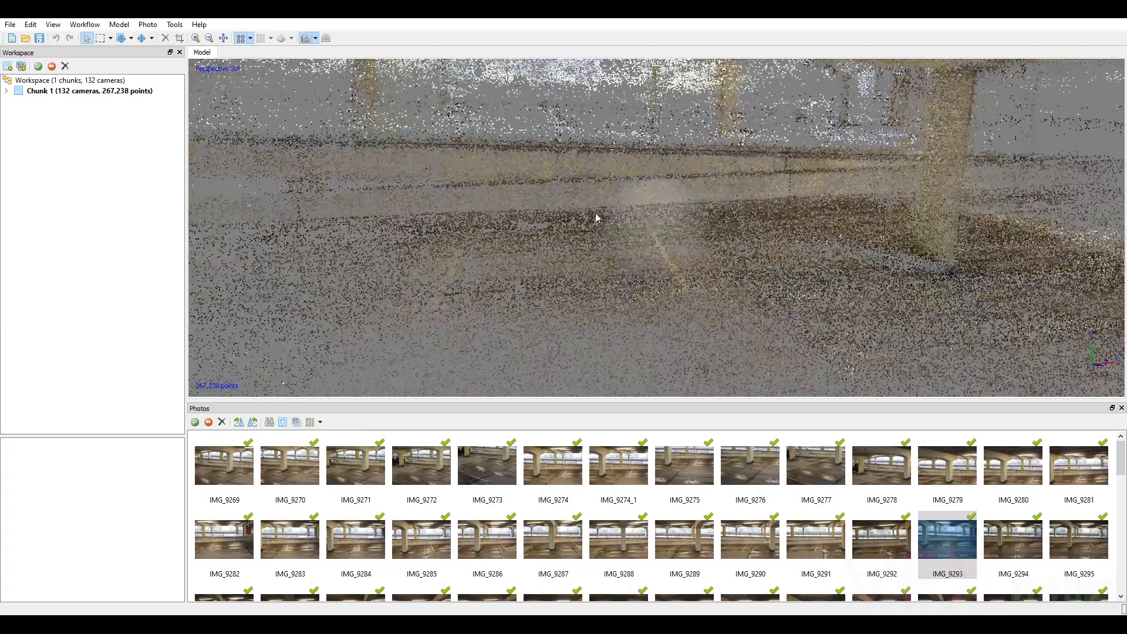
drag(621, 235, 645, 217)
drag(406, 249, 649, 211)
scroll(636, 205, down, 3)
scroll(658, 217, up, 5)
drag(712, 240, 688, 224)
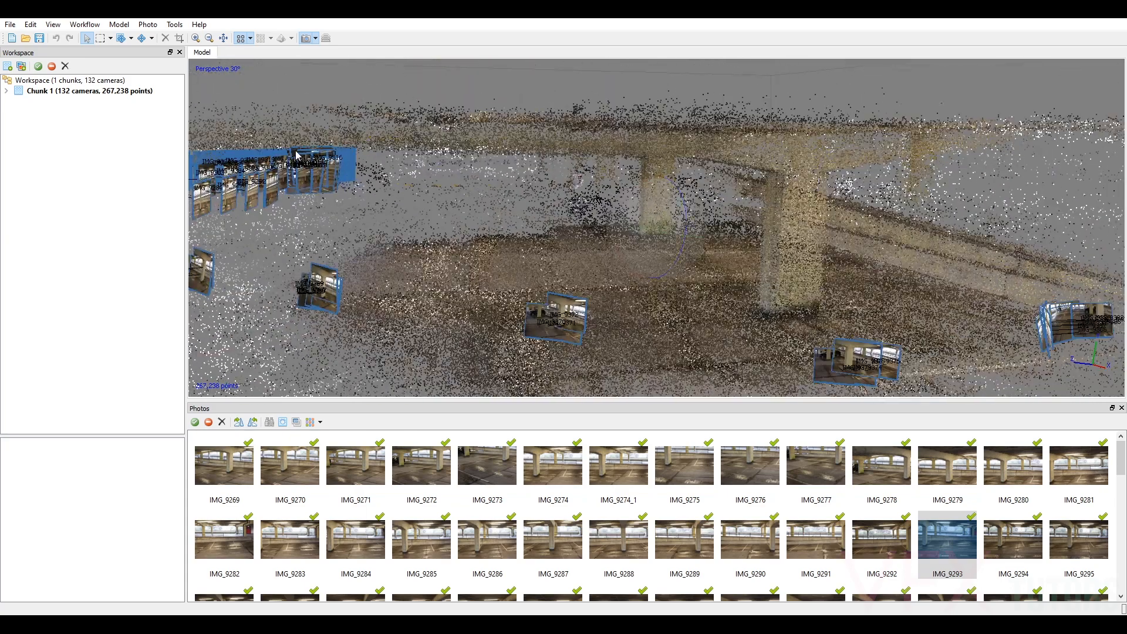
Build a dense cloud at Medium quality with Mild depth filtering and calculated point colors, and check the processing details.
click(85, 25)
click(115, 82)
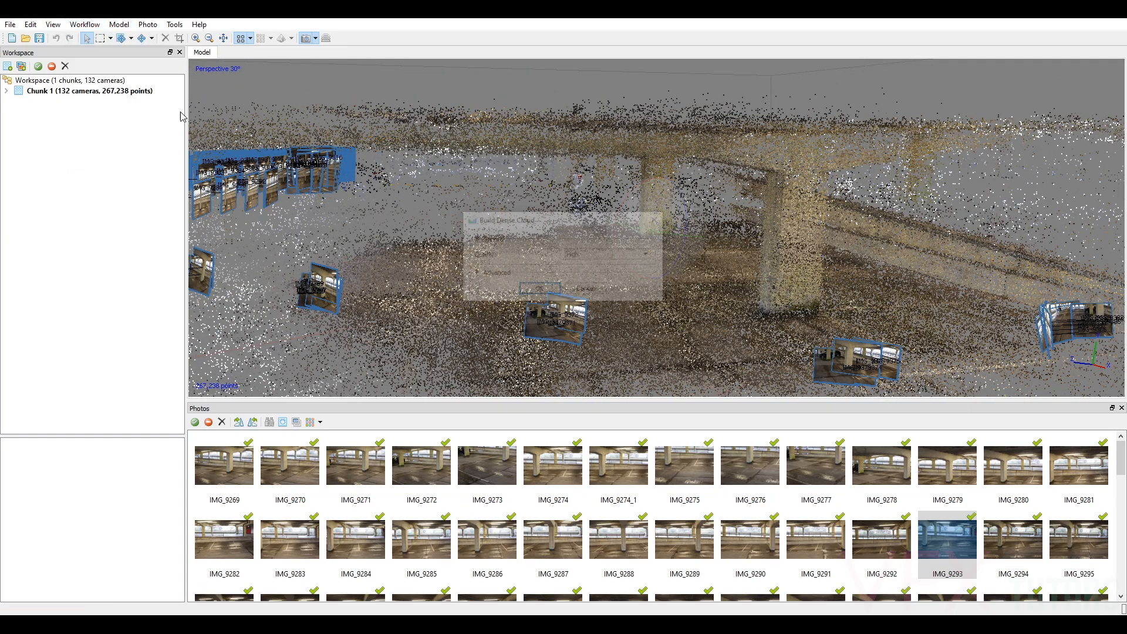
click(615, 258)
click(616, 256)
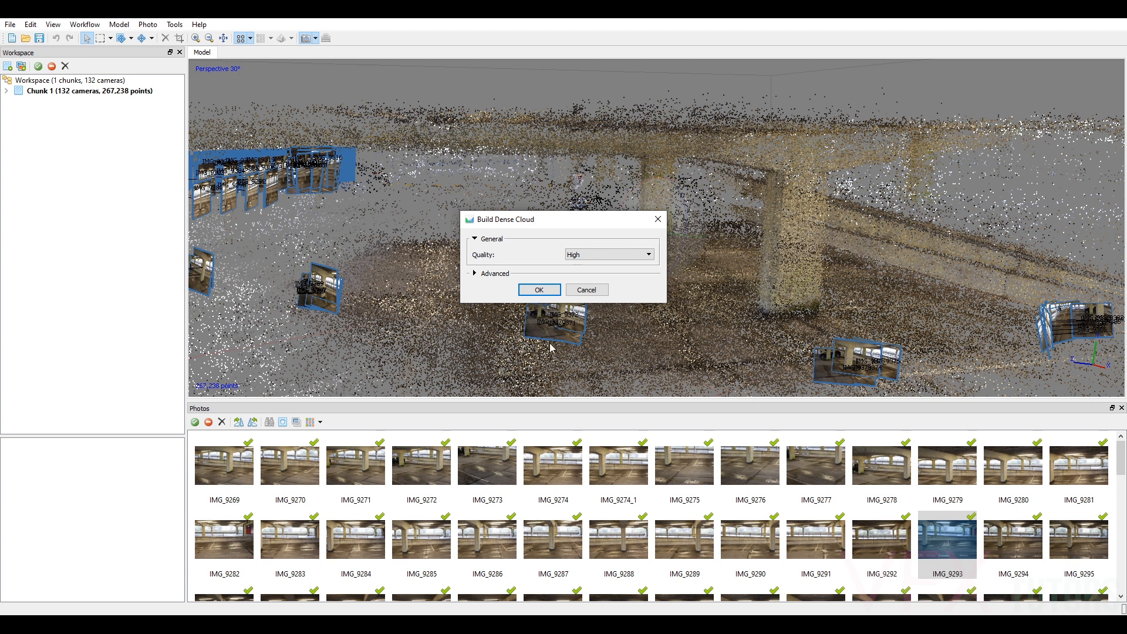
click(613, 256)
click(613, 255)
click(613, 255)
click(577, 280)
click(474, 274)
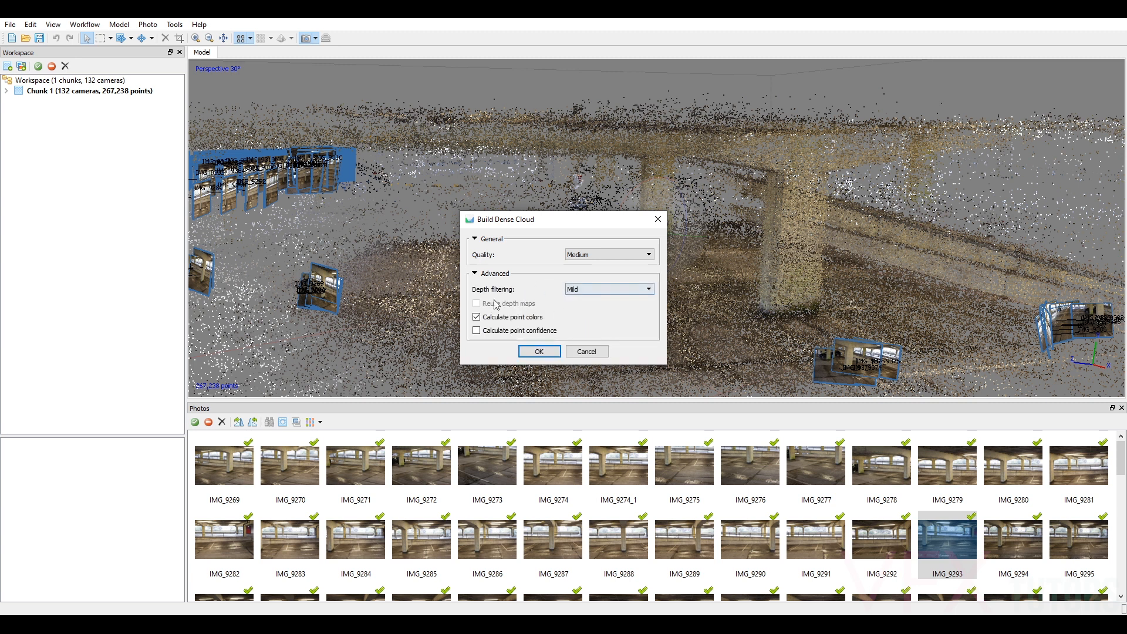
click(538, 352)
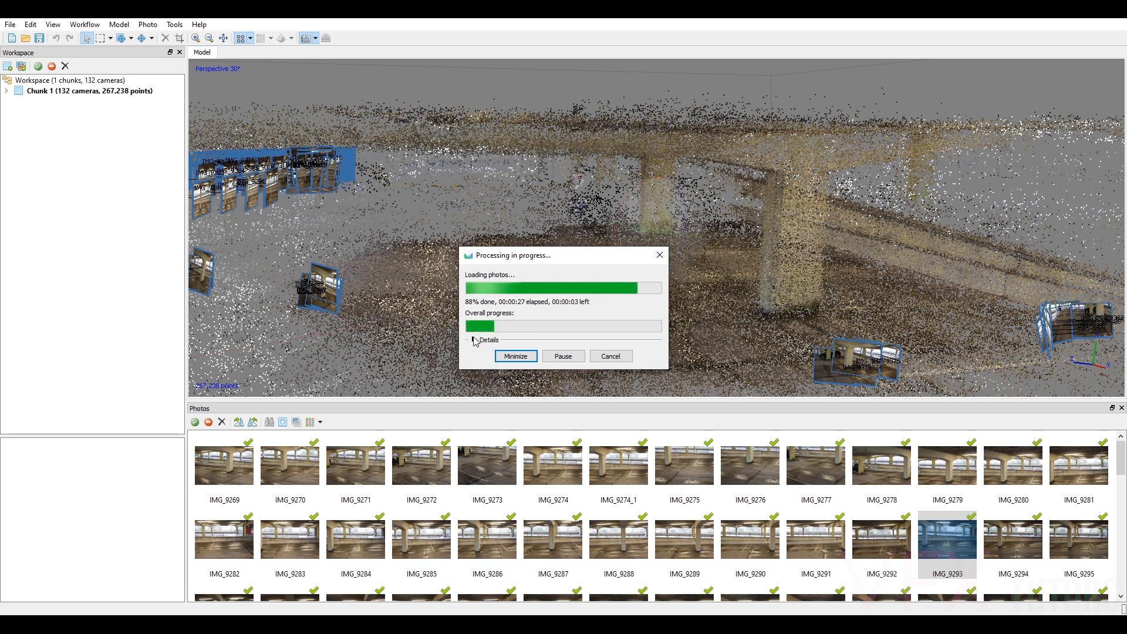
click(473, 340)
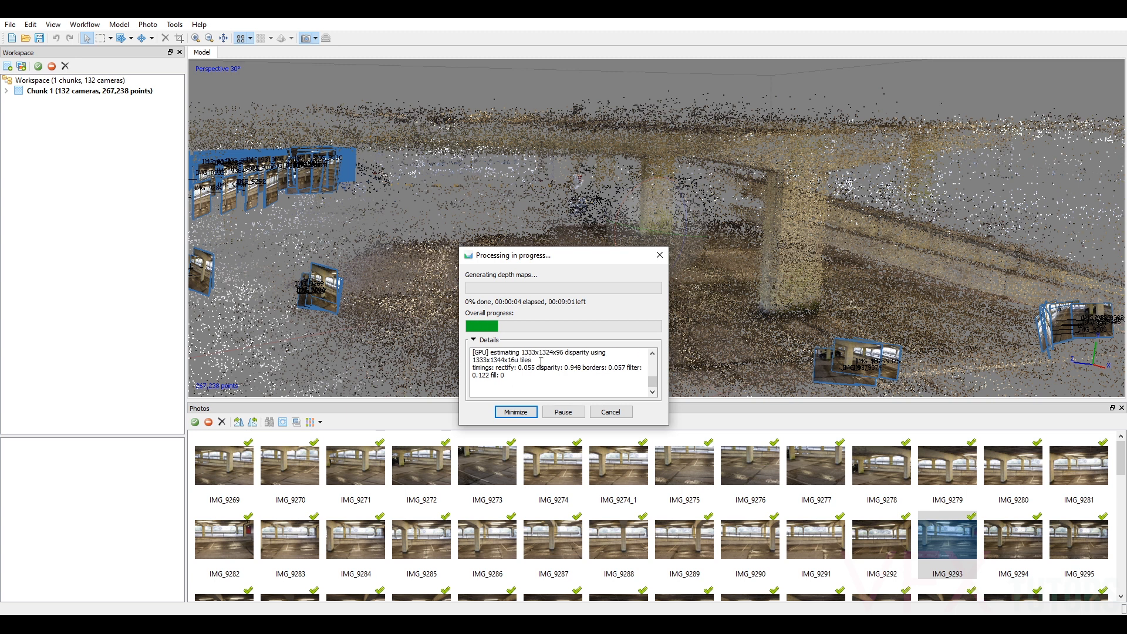
click(483, 341)
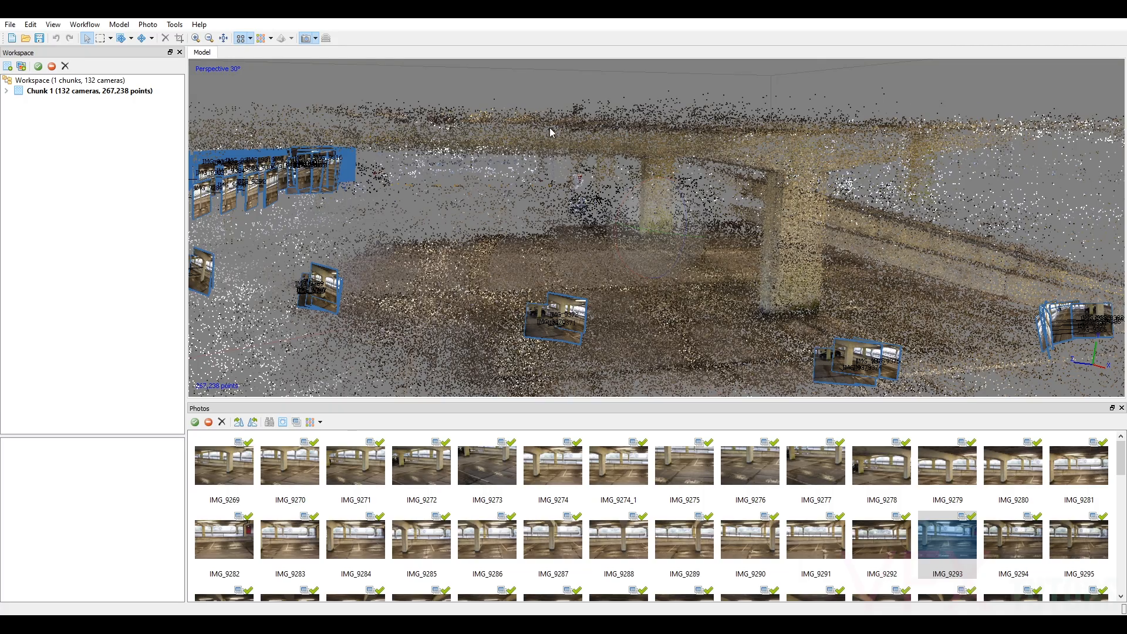
Display the dense cloud in the model view and examine the pillars, ceiling beams and wall from several angles.
mouse_move(670, 214)
mouse_down()
mouse_move(652, 229)
mouse_move(672, 229)
mouse_up()
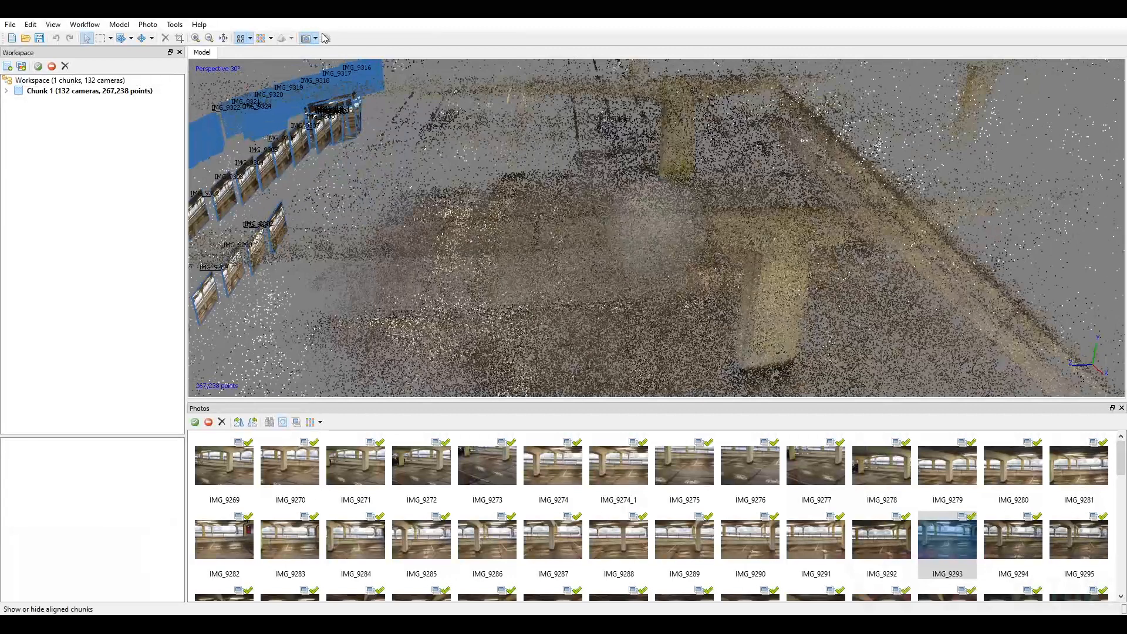
click(262, 40)
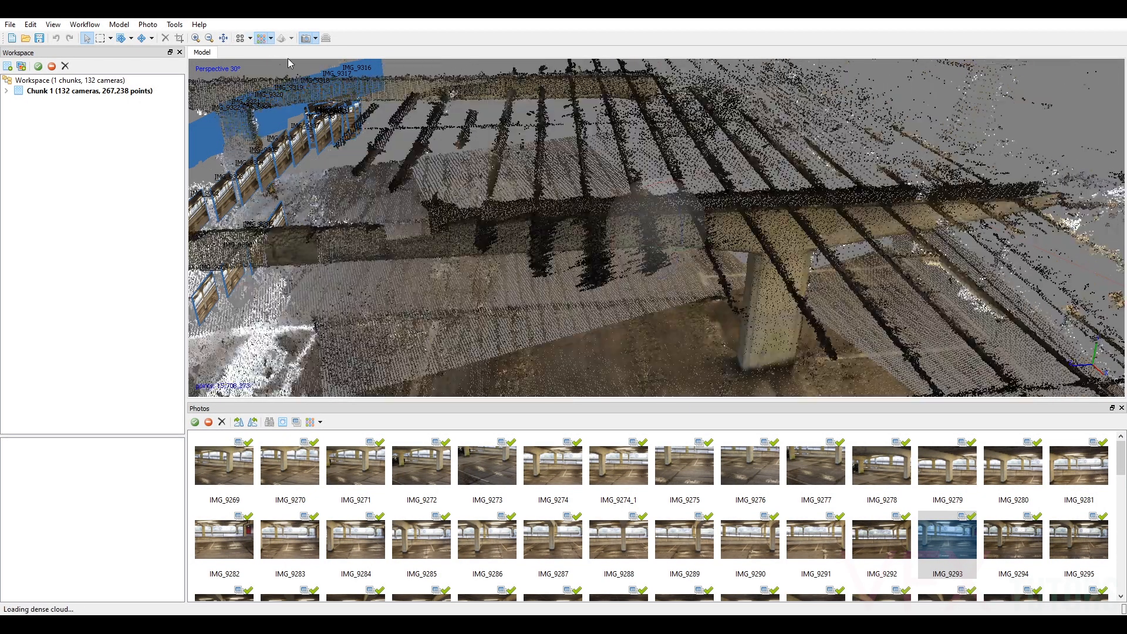
drag(674, 223, 840, 215)
drag(771, 234, 885, 165)
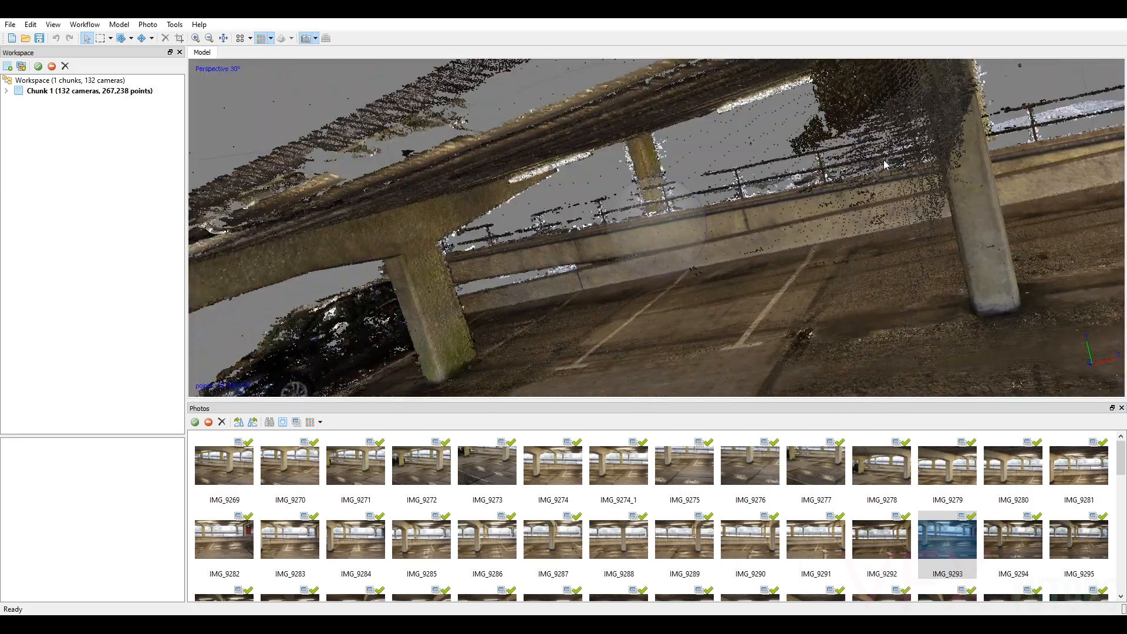
mouse_move(665, 201)
mouse_down()
mouse_move(593, 249)
mouse_move(650, 219)
mouse_move(698, 233)
mouse_move(681, 181)
mouse_move(643, 202)
mouse_move(655, 213)
mouse_move(653, 187)
mouse_up()
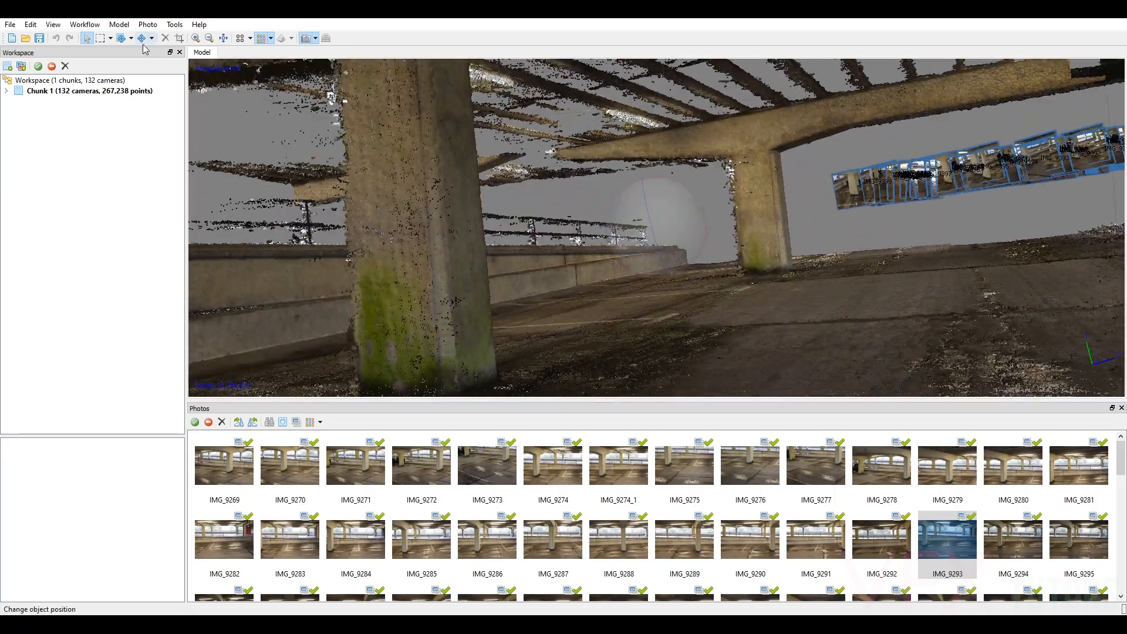
Save the project as a new version named CarPark_v002 in the MetaShape folder.
click(10, 25)
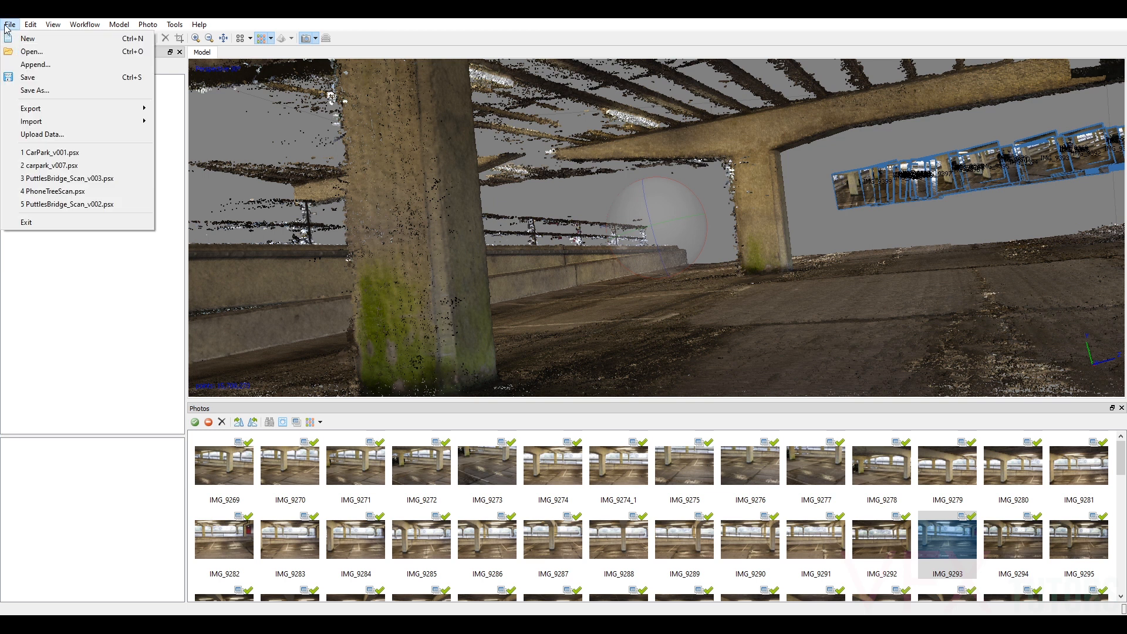
click(59, 91)
click(207, 116)
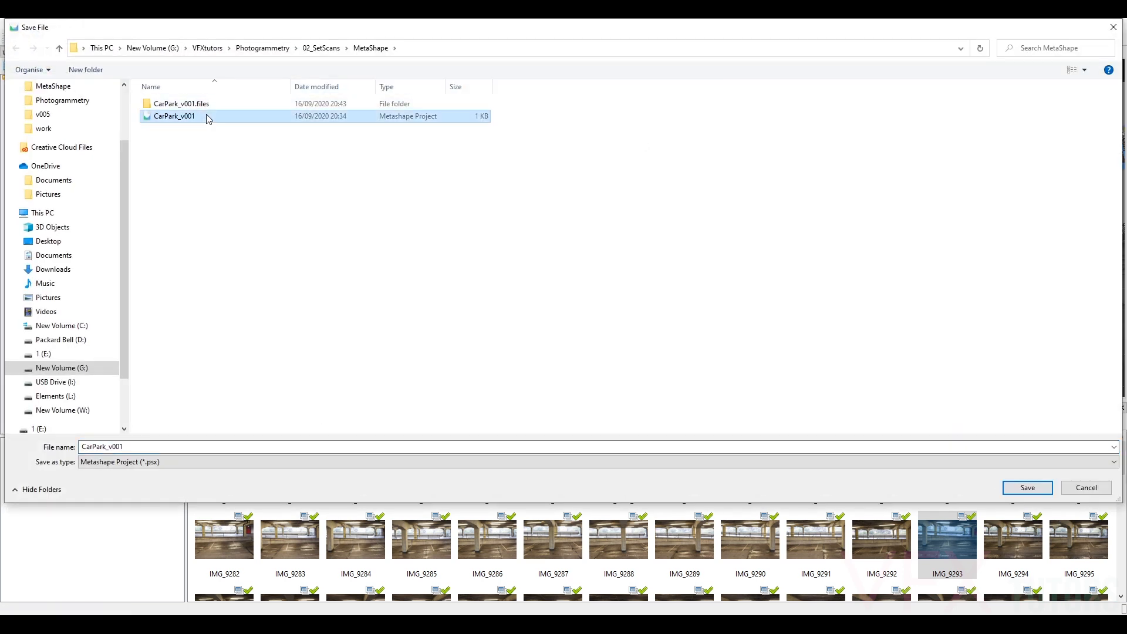
click(128, 447)
click(129, 447)
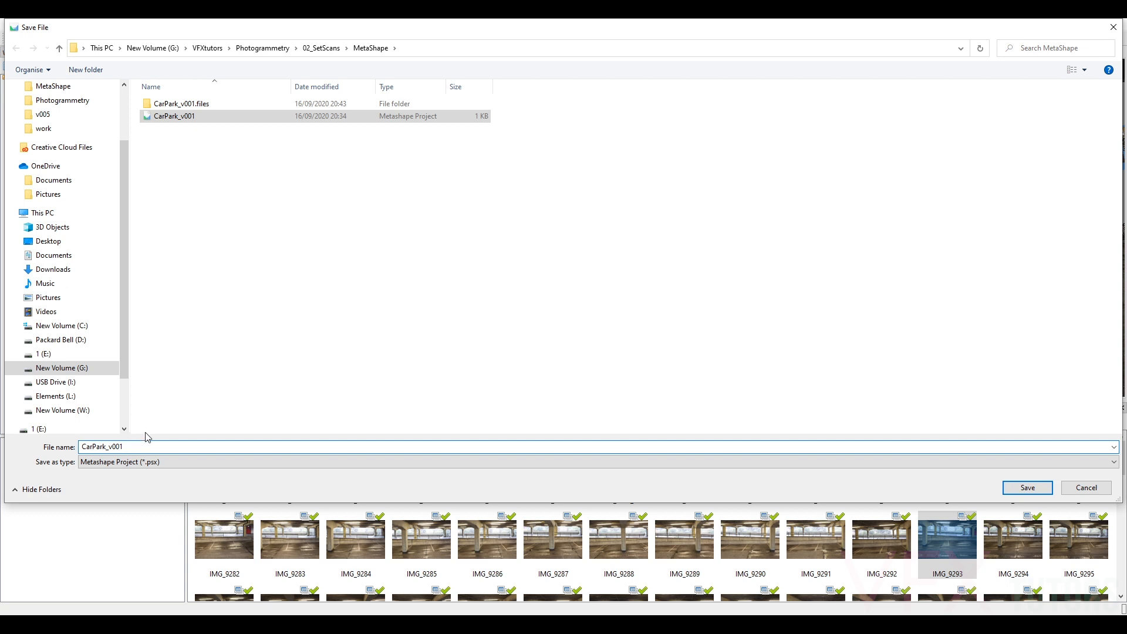
key(BackSpace)
text(2)
click(1028, 487)
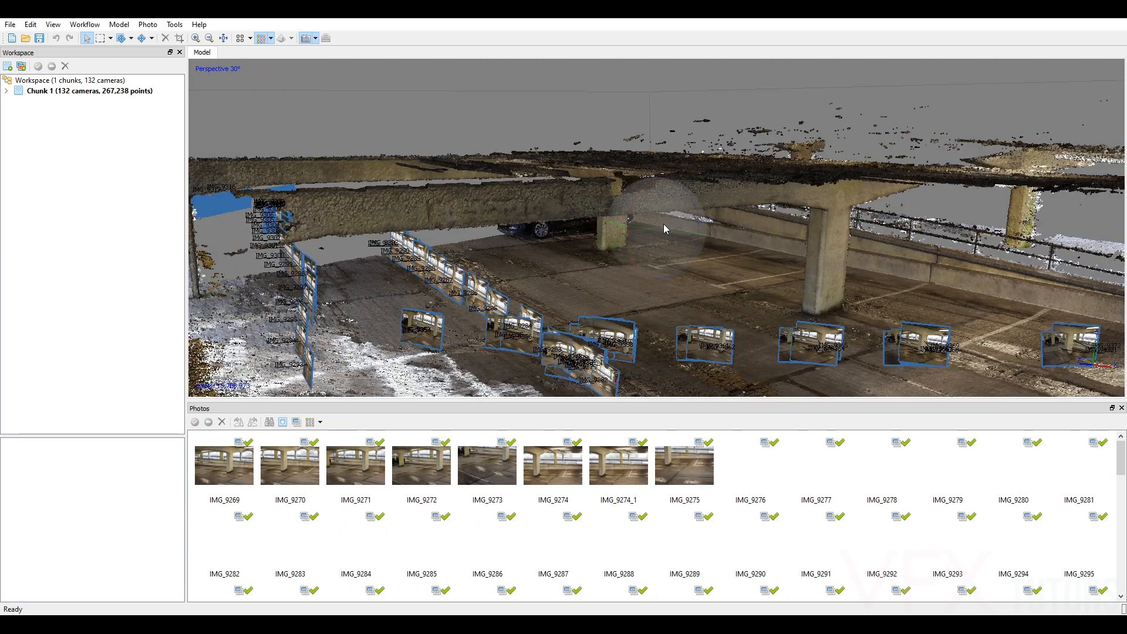
Build a mesh from the dense cloud with Arbitrary (3D) surface type, High face count, default interpolation and calculated vertex colors.
drag(691, 237, 734, 247)
scroll(734, 247, up, 5)
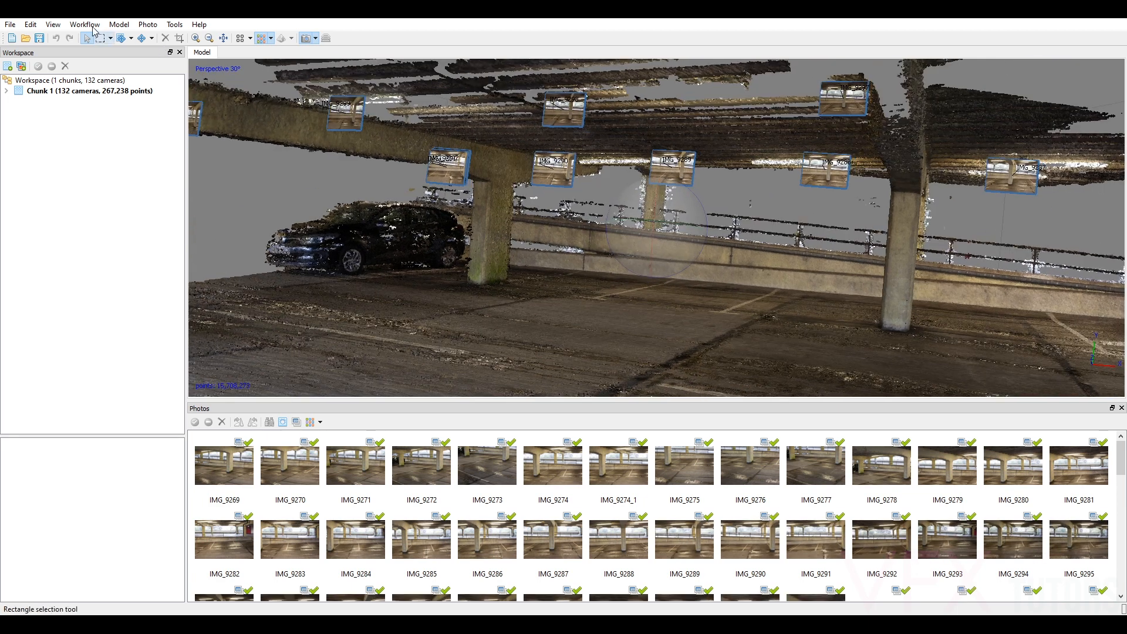
click(91, 26)
click(106, 95)
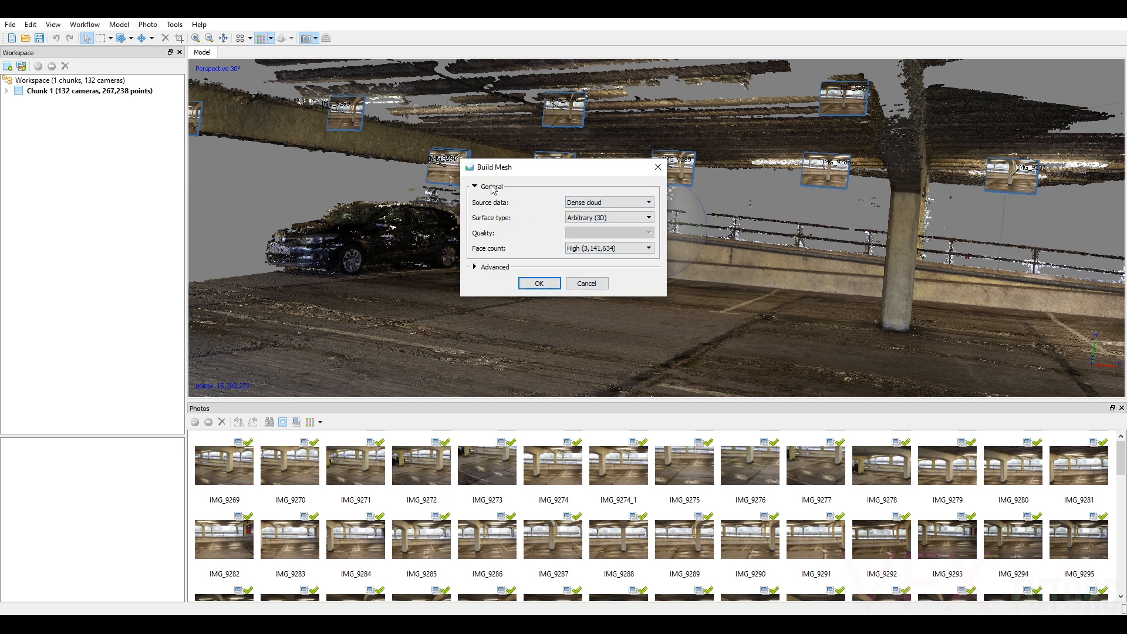
drag(497, 171, 539, 209)
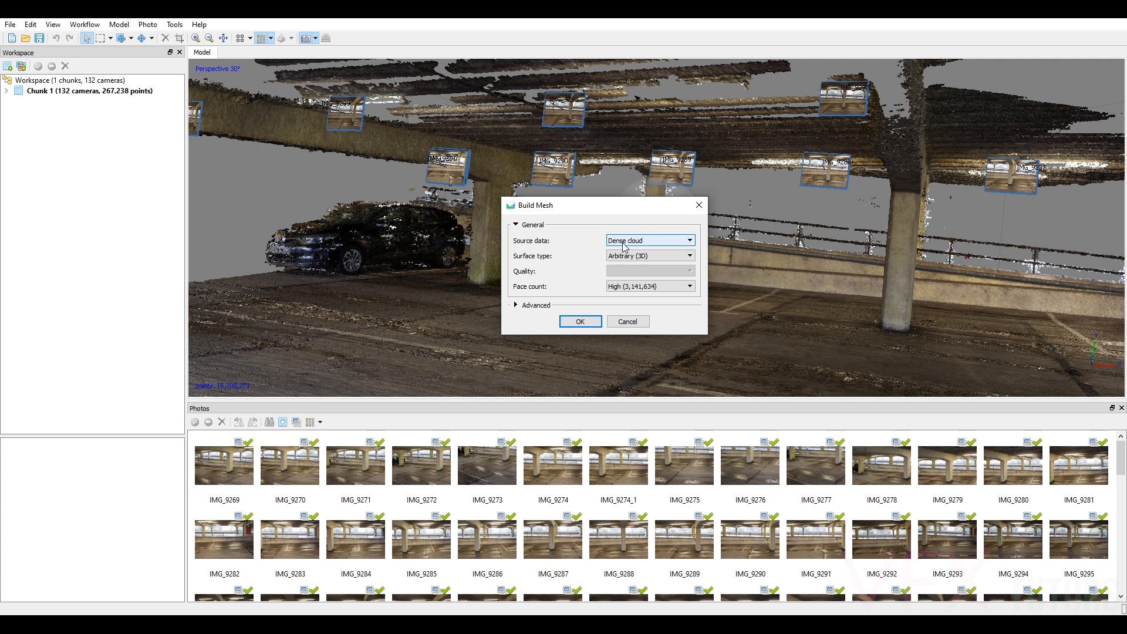
click(646, 242)
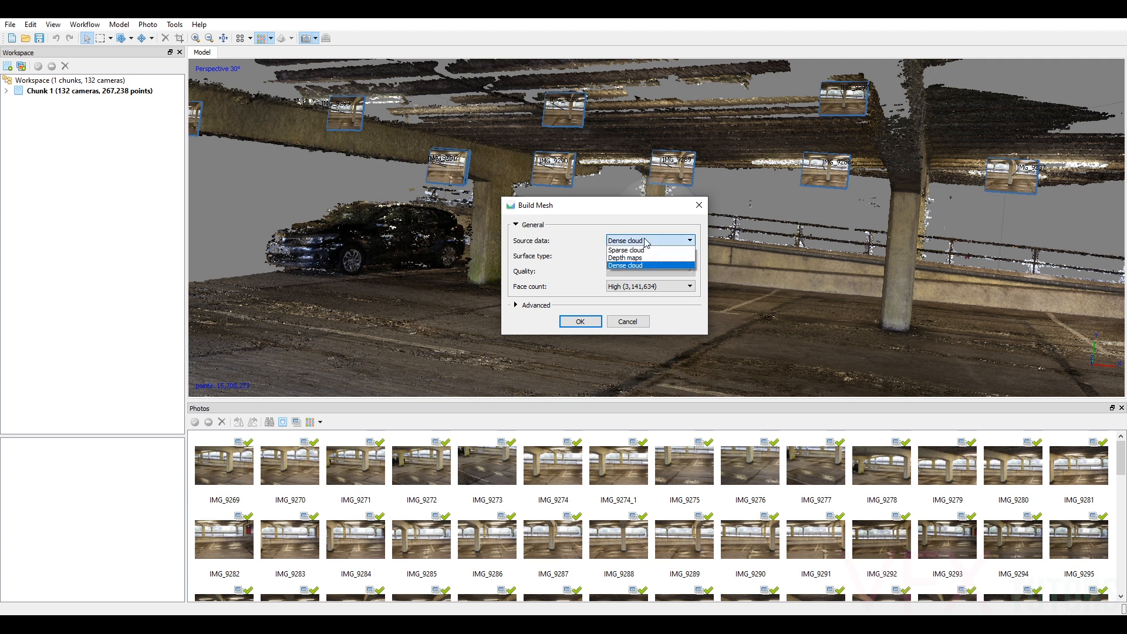
click(624, 266)
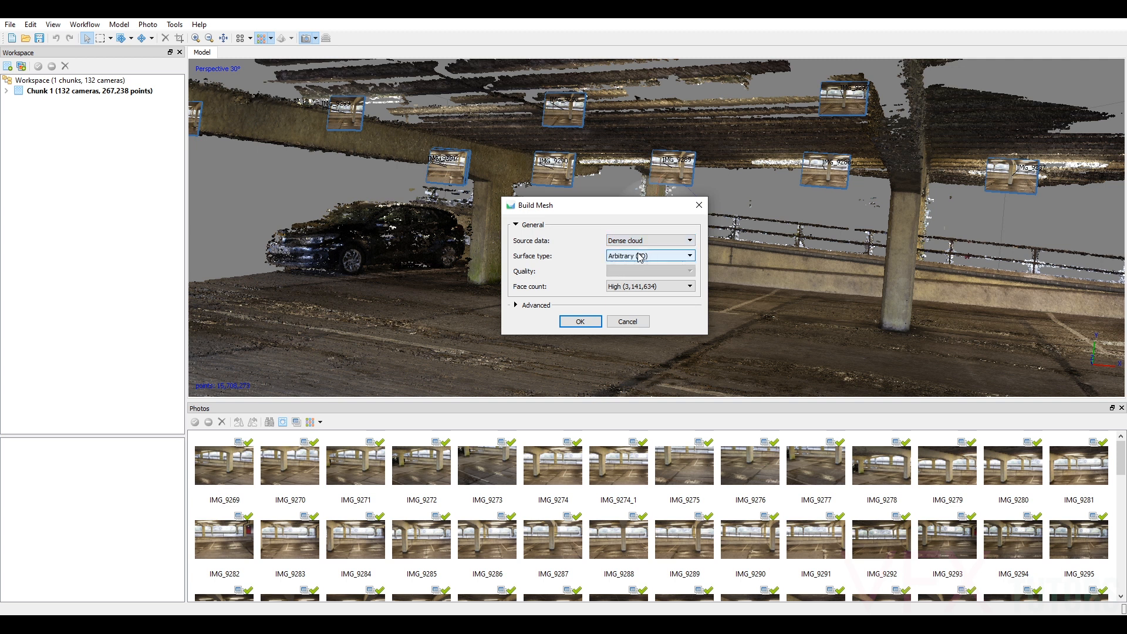
click(637, 289)
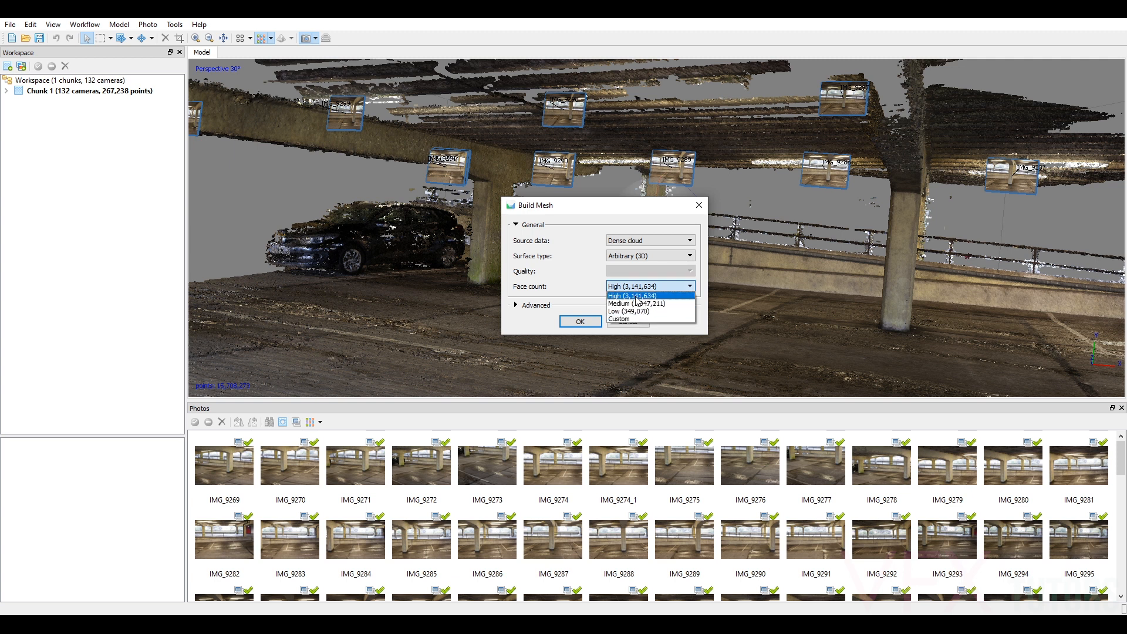
click(637, 296)
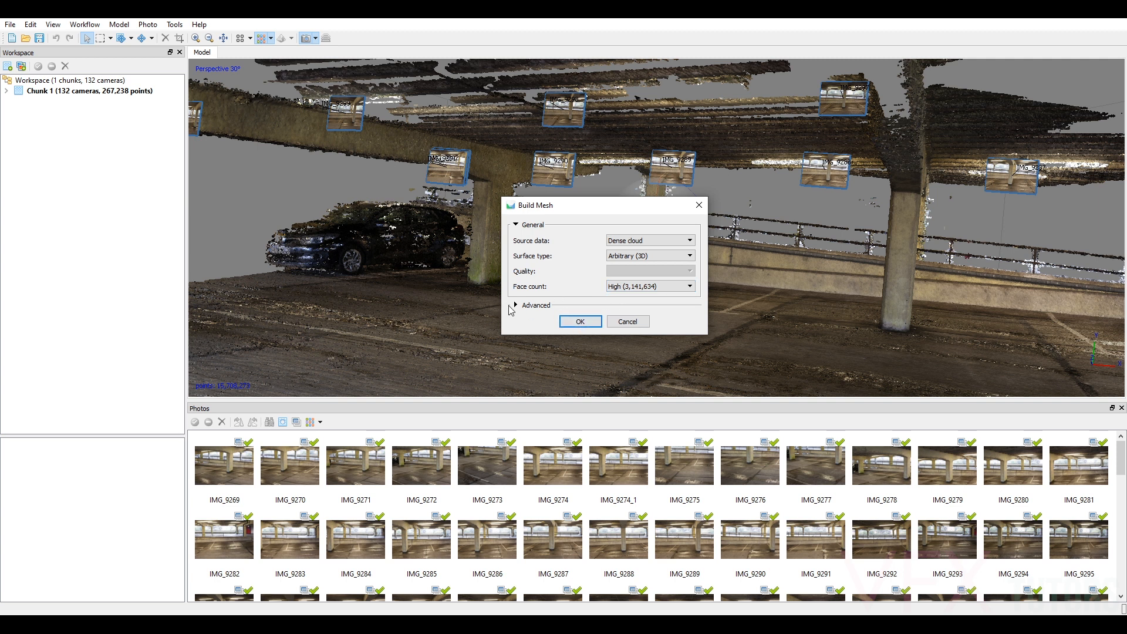
click(517, 306)
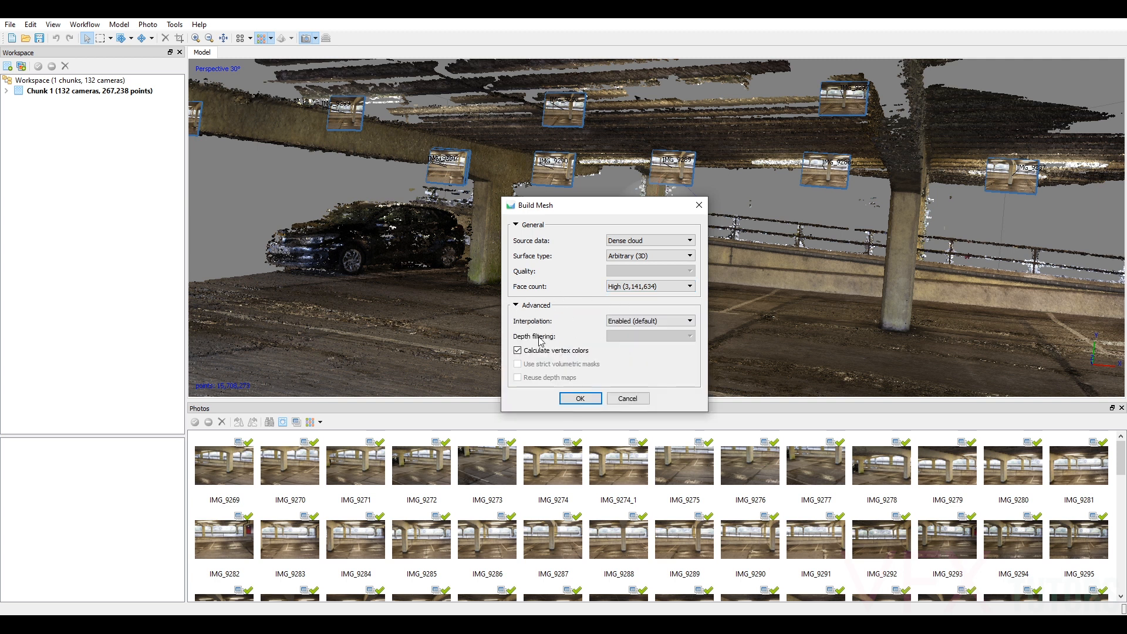
click(516, 306)
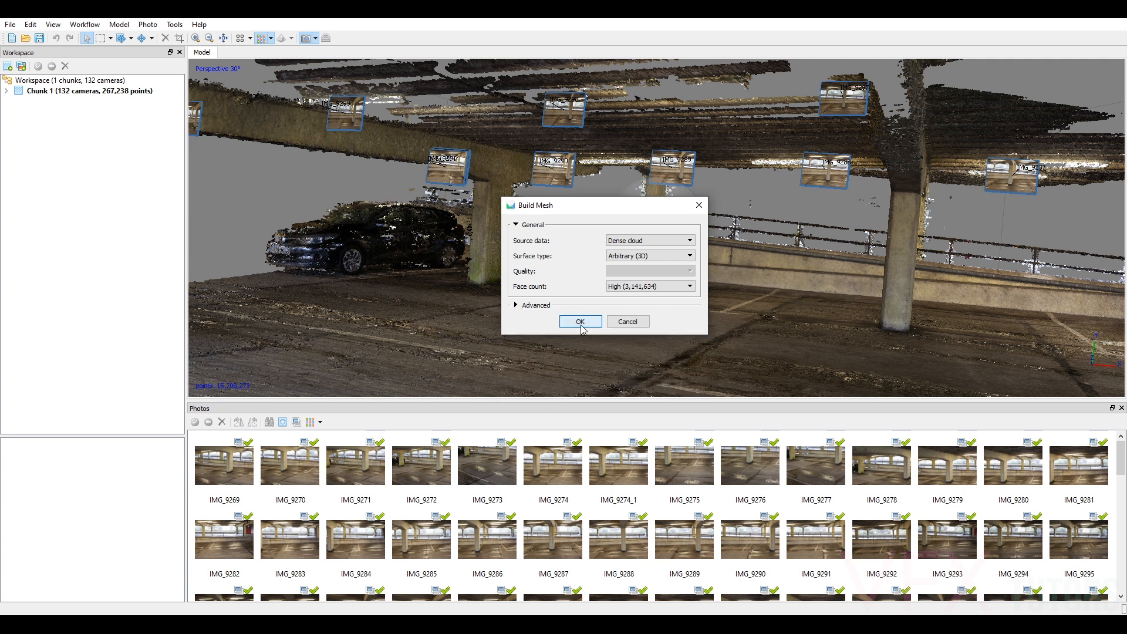
click(580, 322)
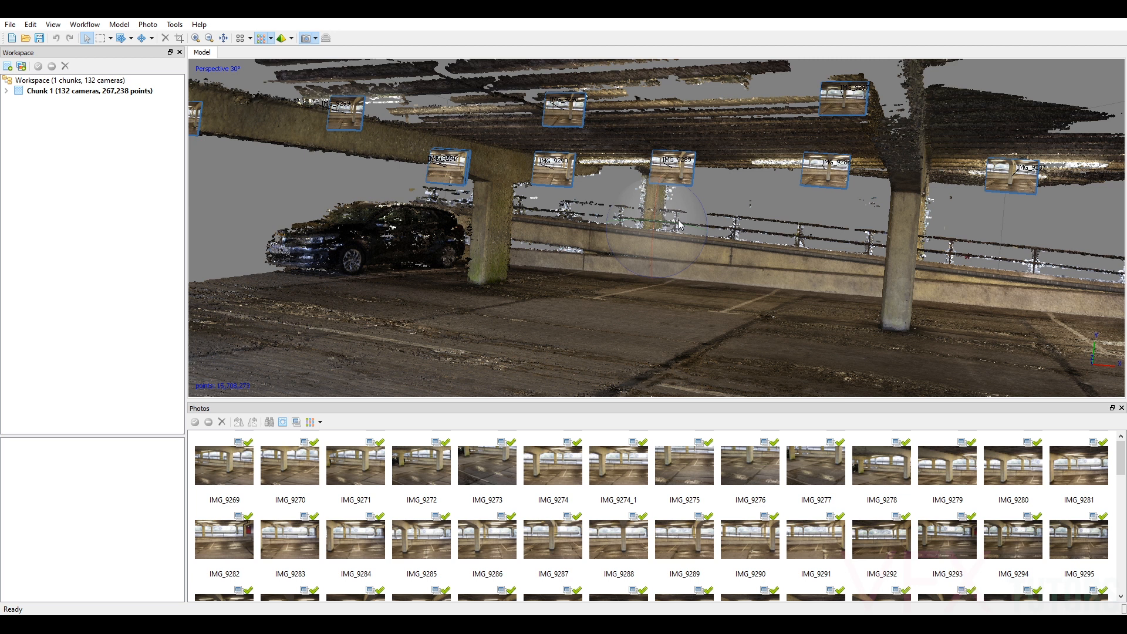
Display the mesh as a wireframe and examine the pillars, boundary wall and ceiling beams from several angles.
drag(666, 218, 370, 60)
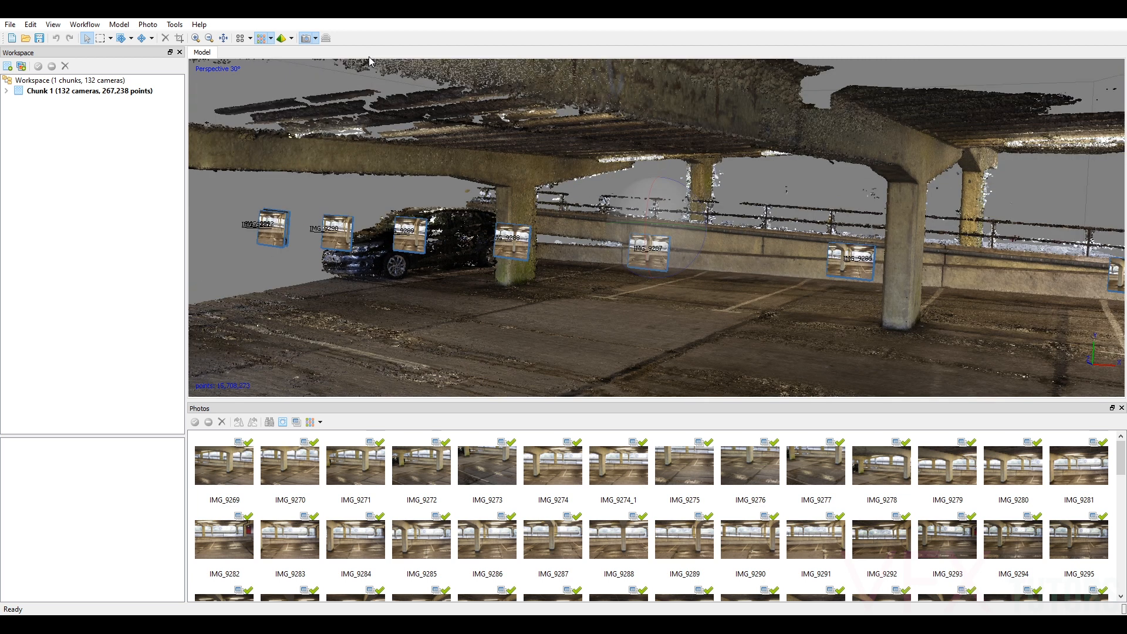
click(291, 40)
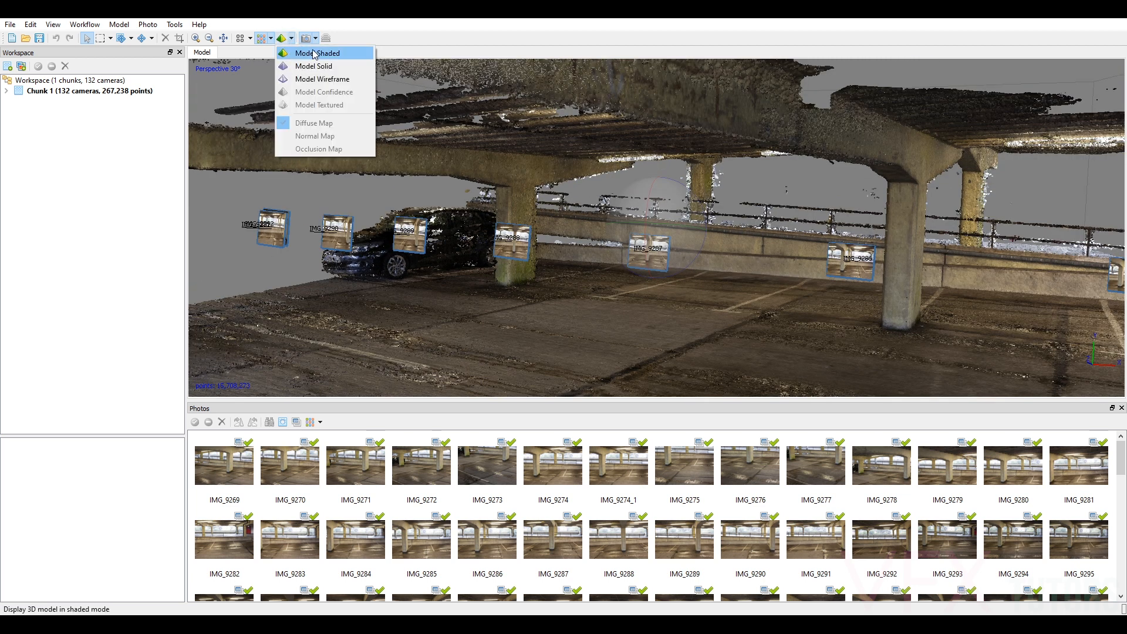
click(330, 80)
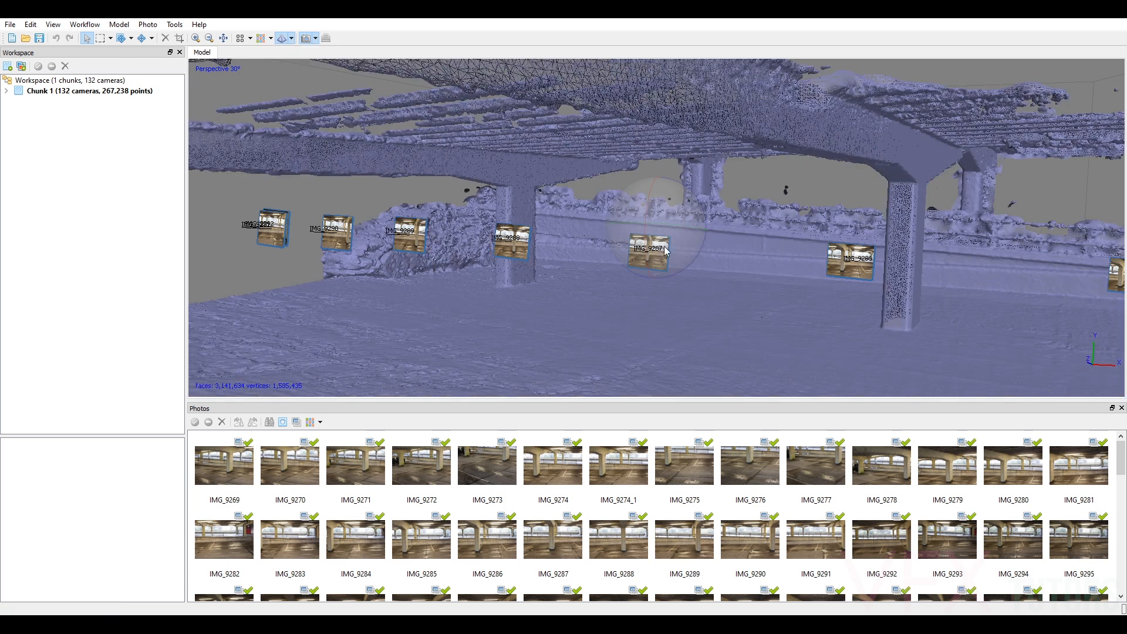
drag(664, 251, 672, 184)
scroll(652, 228, up, 3)
drag(652, 225, 704, 229)
middle_drag(698, 230, 783, 272)
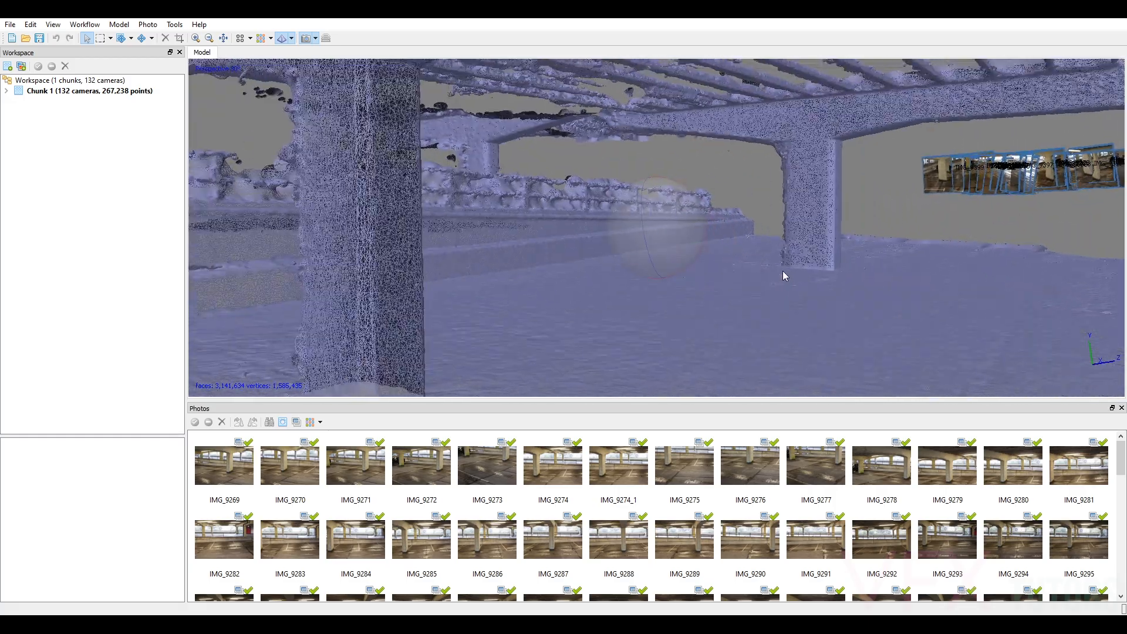
drag(680, 244, 649, 247)
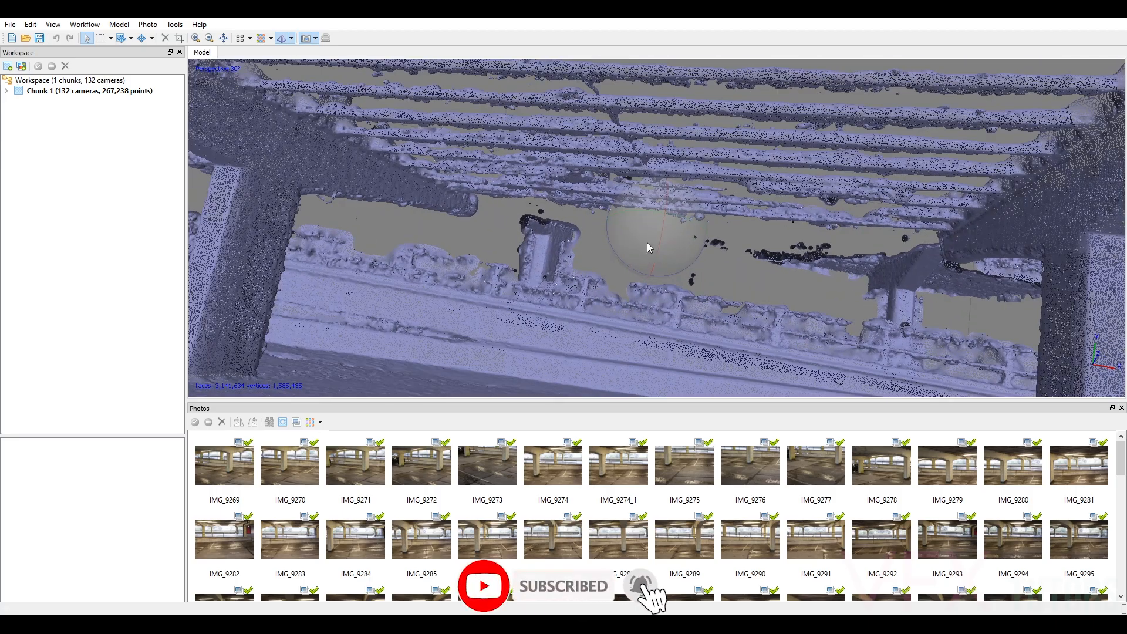
View the mesh in solid and shaded modes, examining the wall, railings and pillars in each.
click(291, 38)
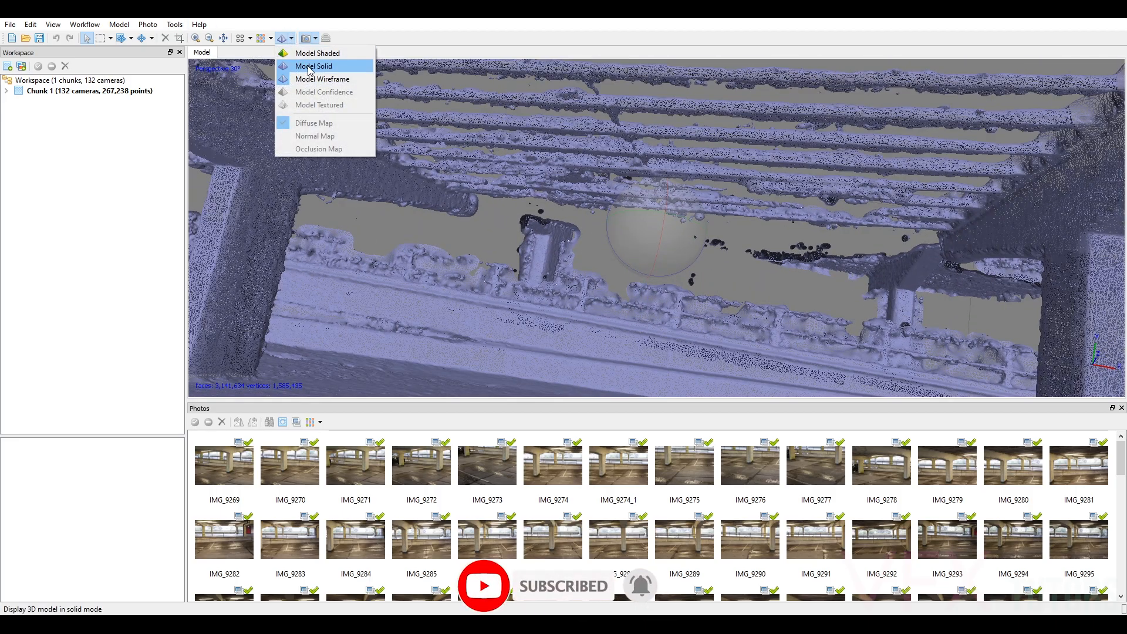
click(310, 67)
mouse_move(657, 239)
mouse_down()
mouse_move(623, 227)
mouse_move(699, 220)
mouse_move(731, 239)
mouse_move(705, 243)
mouse_move(688, 235)
mouse_move(731, 225)
mouse_move(639, 229)
mouse_move(685, 273)
mouse_move(674, 222)
mouse_move(632, 206)
mouse_move(649, 240)
mouse_up()
scroll(669, 203, down, 4)
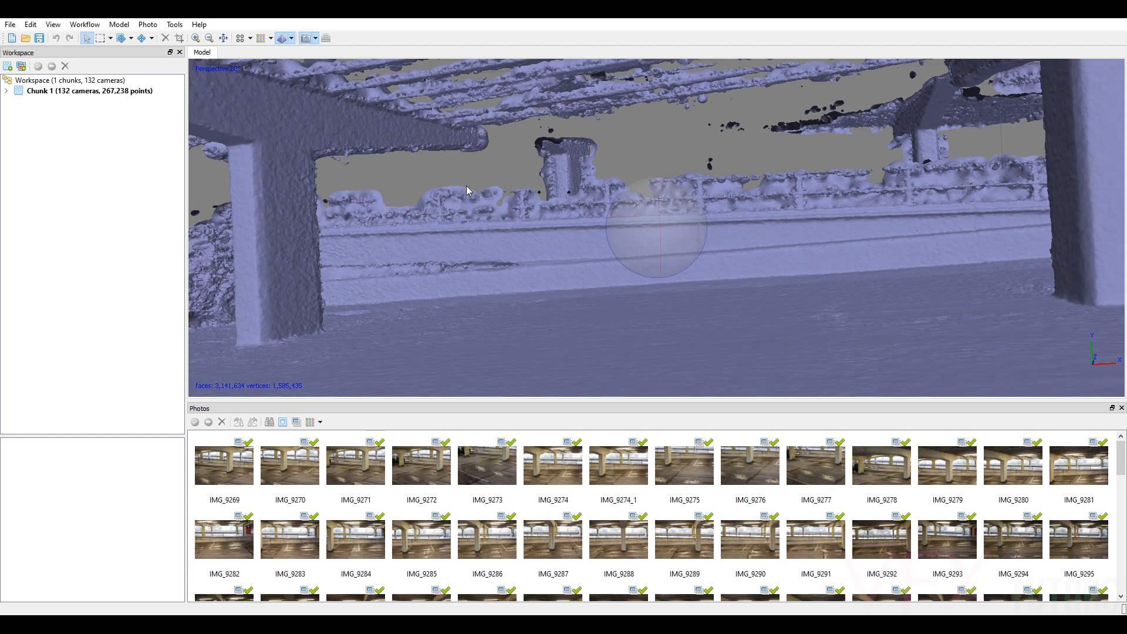
click(292, 37)
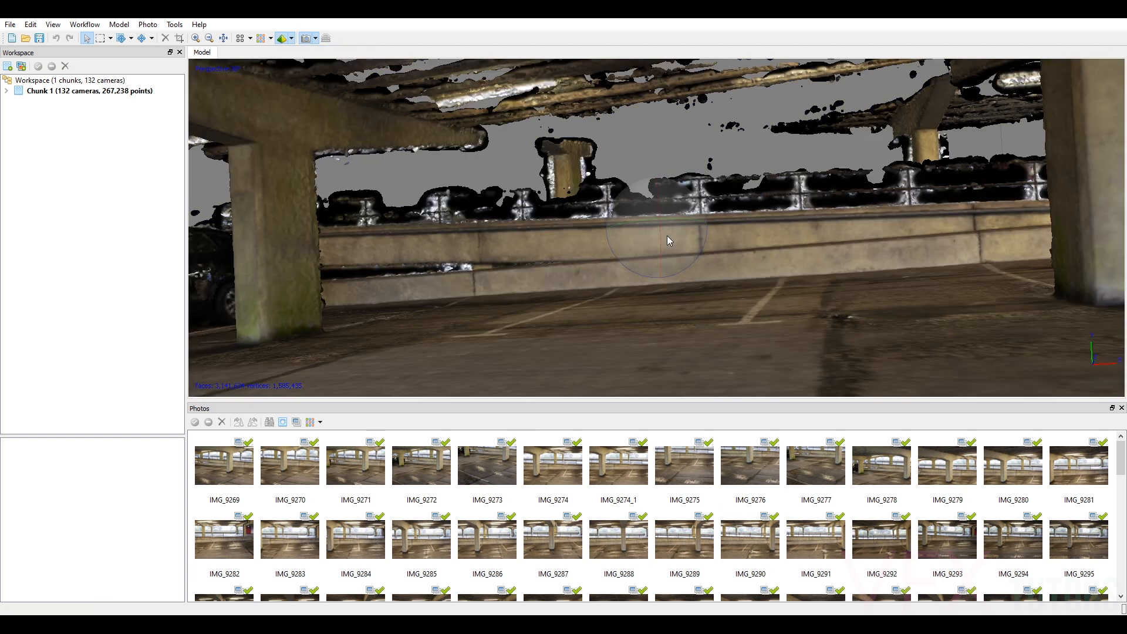
drag(667, 234, 639, 210)
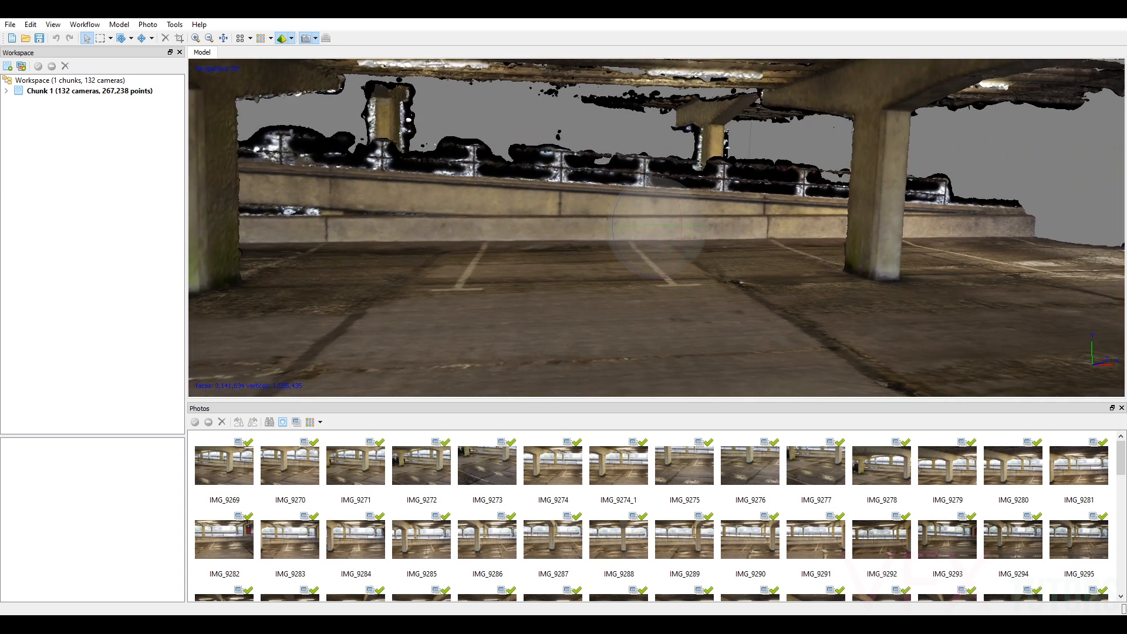
Build a diffuse map texture from the images with Generic mapping, Mosaic blending and a size of 4000 x 1.
click(84, 24)
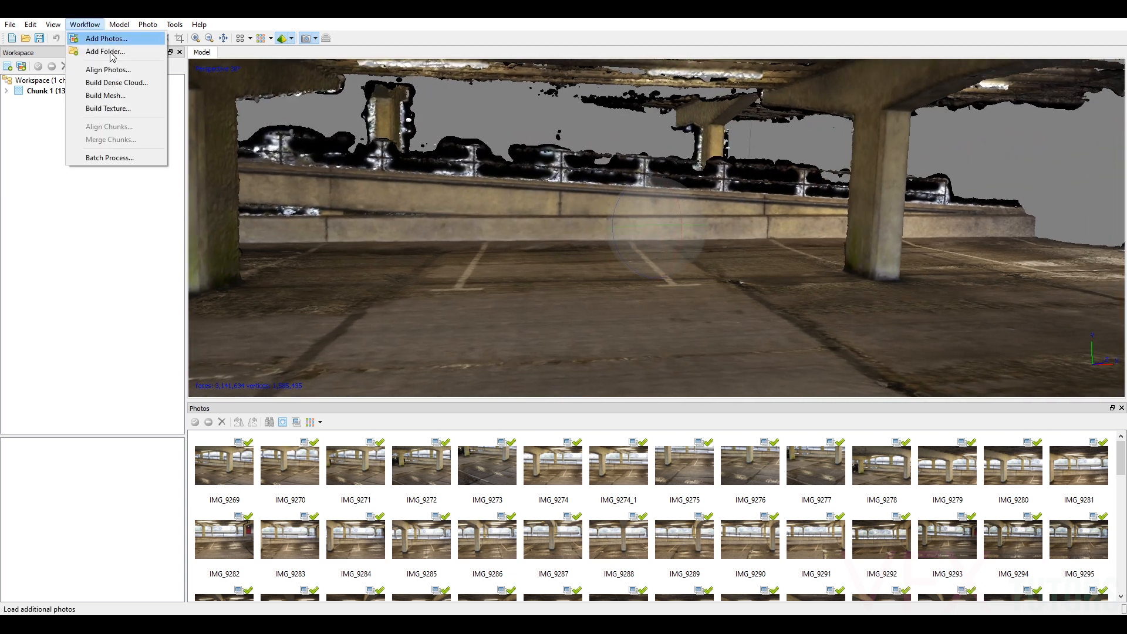
click(142, 111)
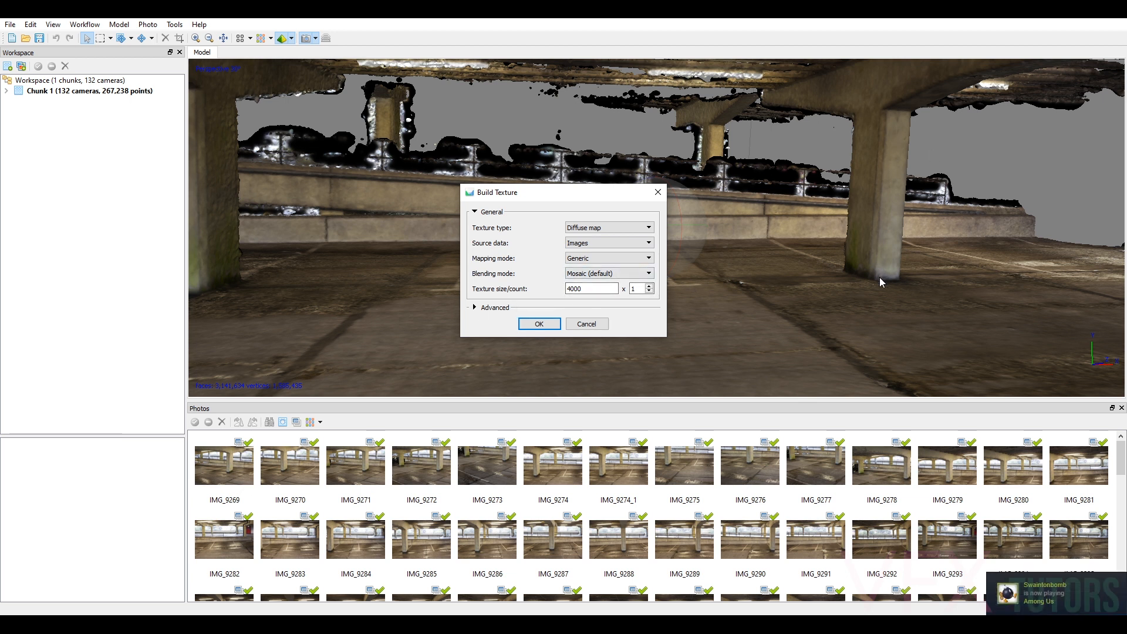
click(539, 325)
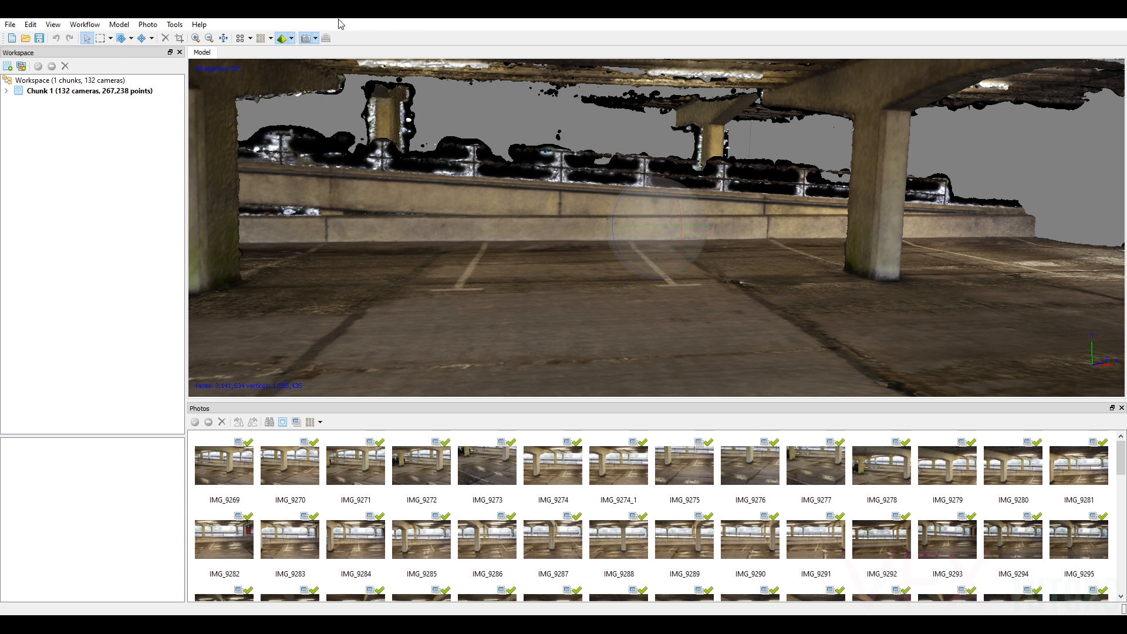
Display the model in textured mode and examine the floor, pillars, wall and ceiling beams from several angles.
click(292, 38)
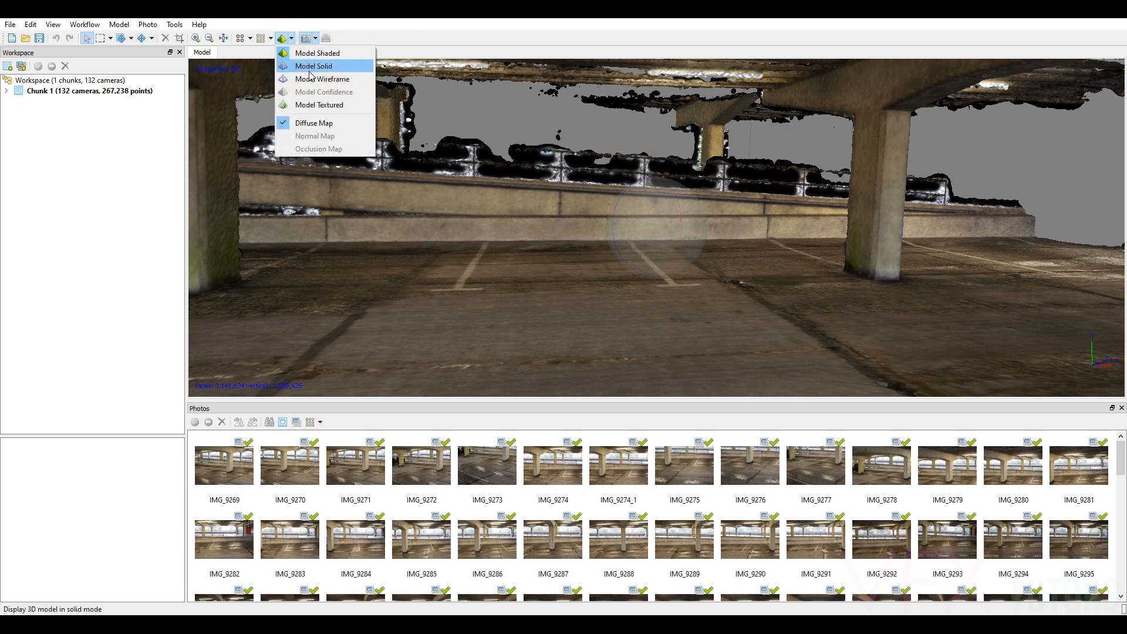
click(319, 104)
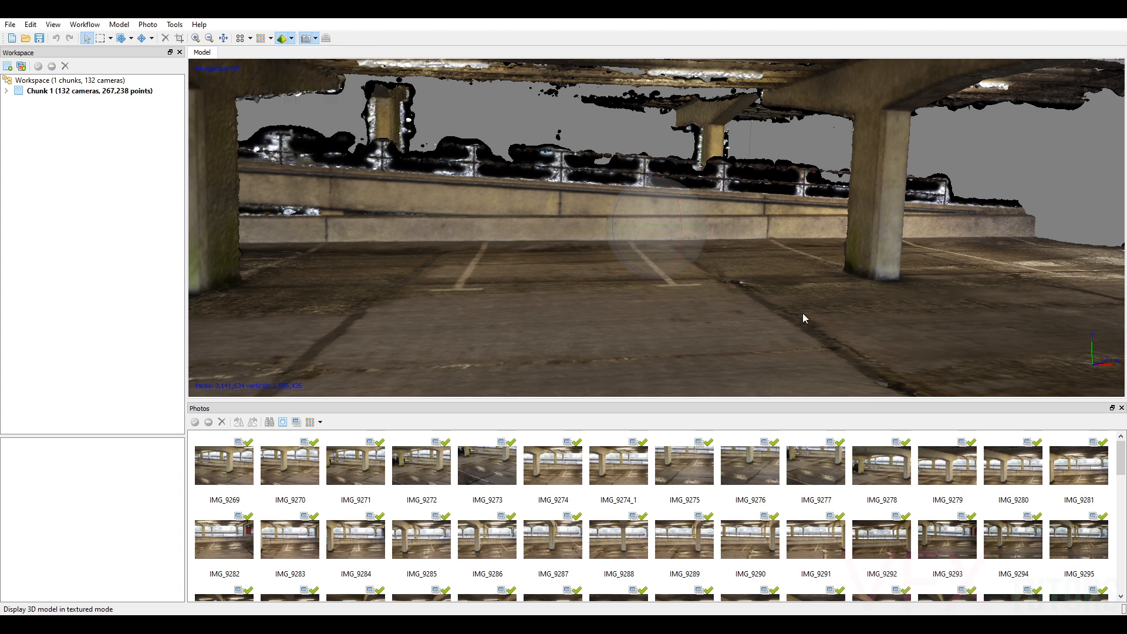
scroll(657, 236, up, 5)
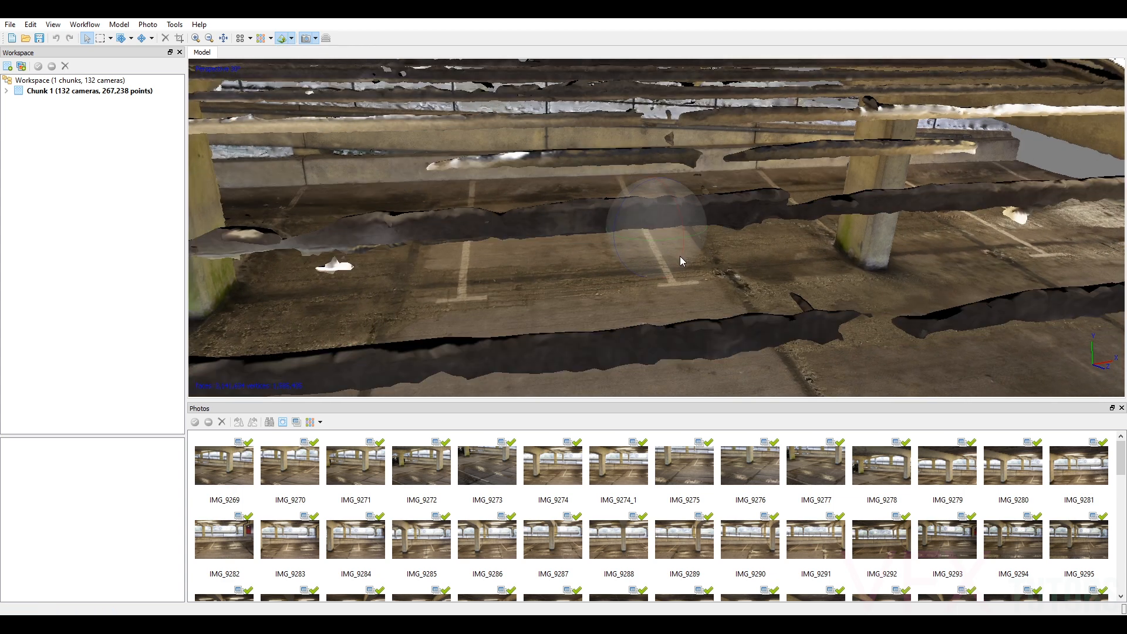
mouse_move(677, 238)
mouse_down()
mouse_move(704, 243)
mouse_move(689, 228)
mouse_up()
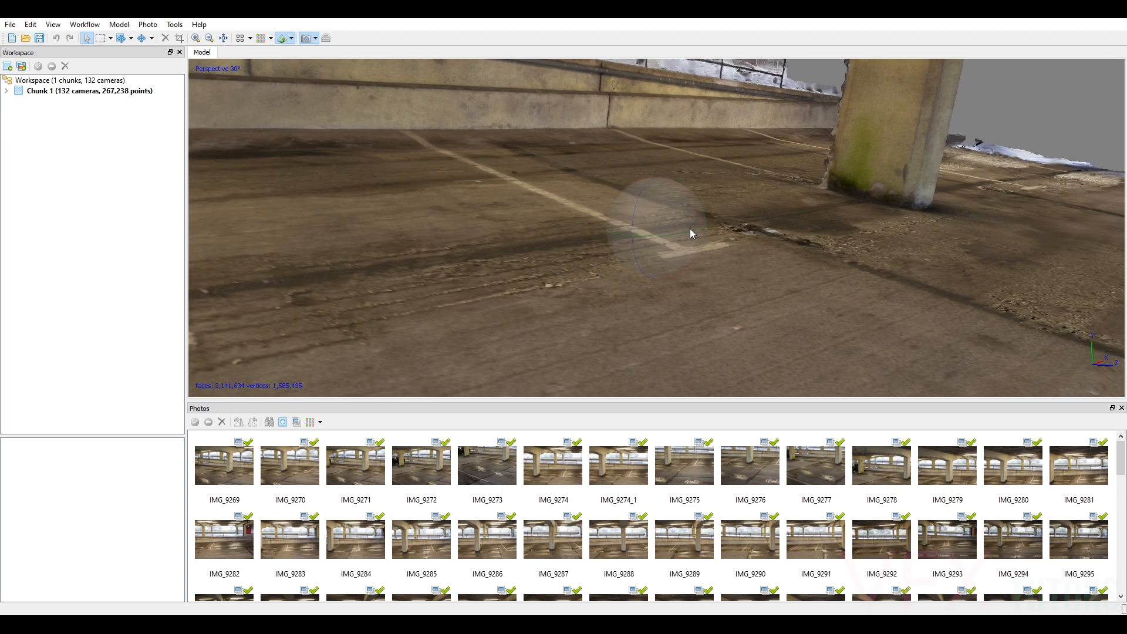
middle_drag(739, 229, 821, 333)
drag(640, 205, 751, 246)
middle_drag(752, 246, 617, 263)
scroll(619, 262, up, 5)
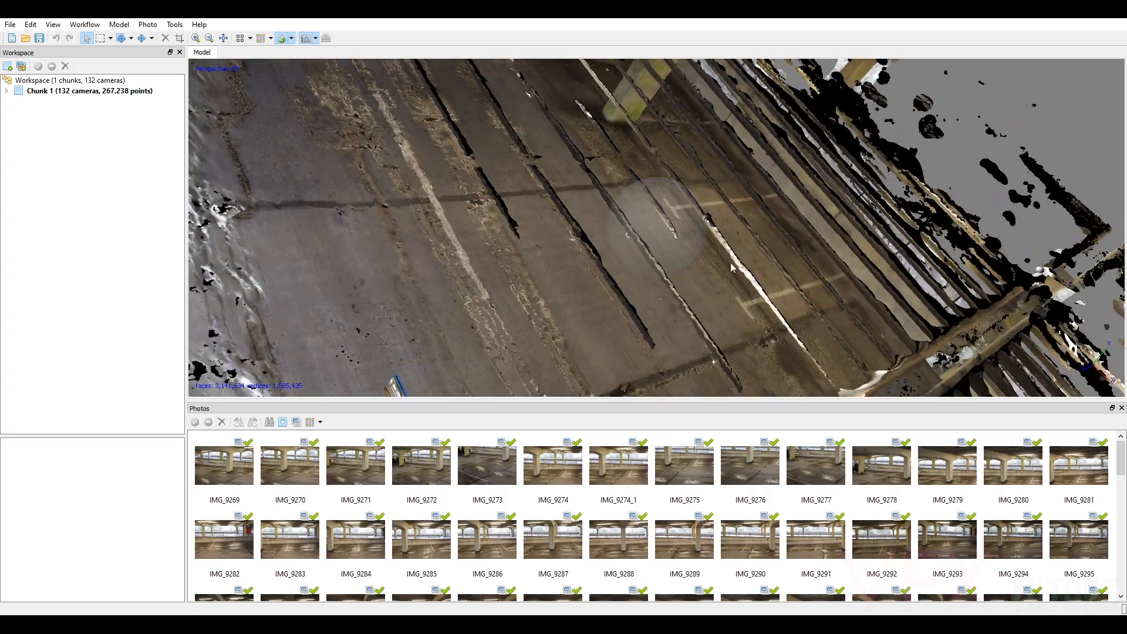
drag(650, 285, 699, 22)
drag(699, 328, 761, 126)
Save the project as a new version named CarPark_v003 in the MetaShape folder.
click(9, 24)
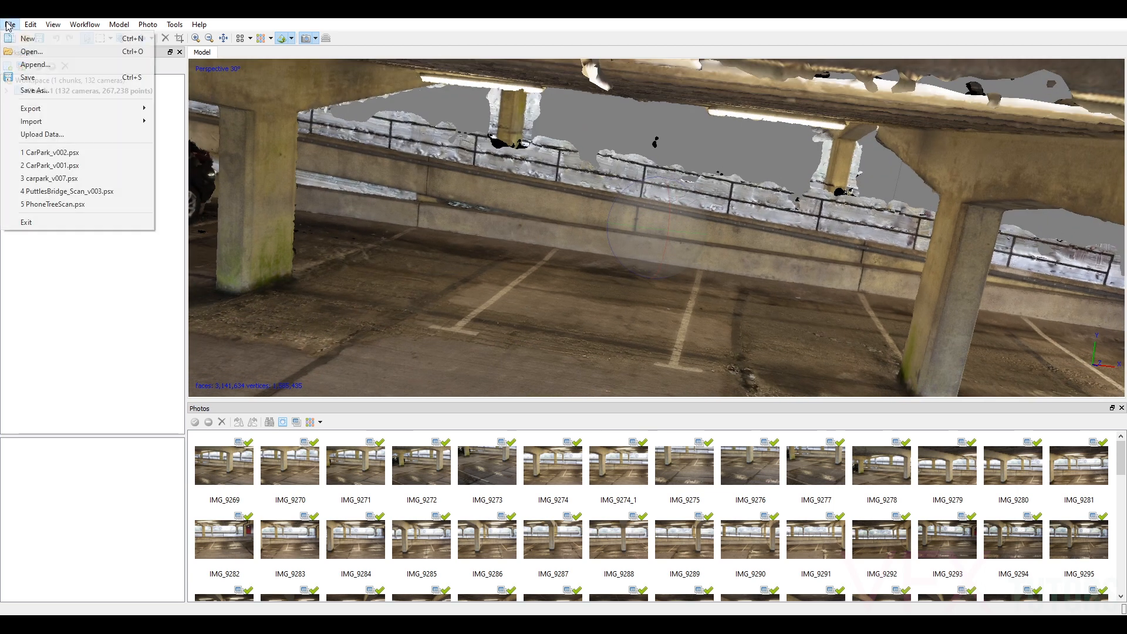
click(59, 91)
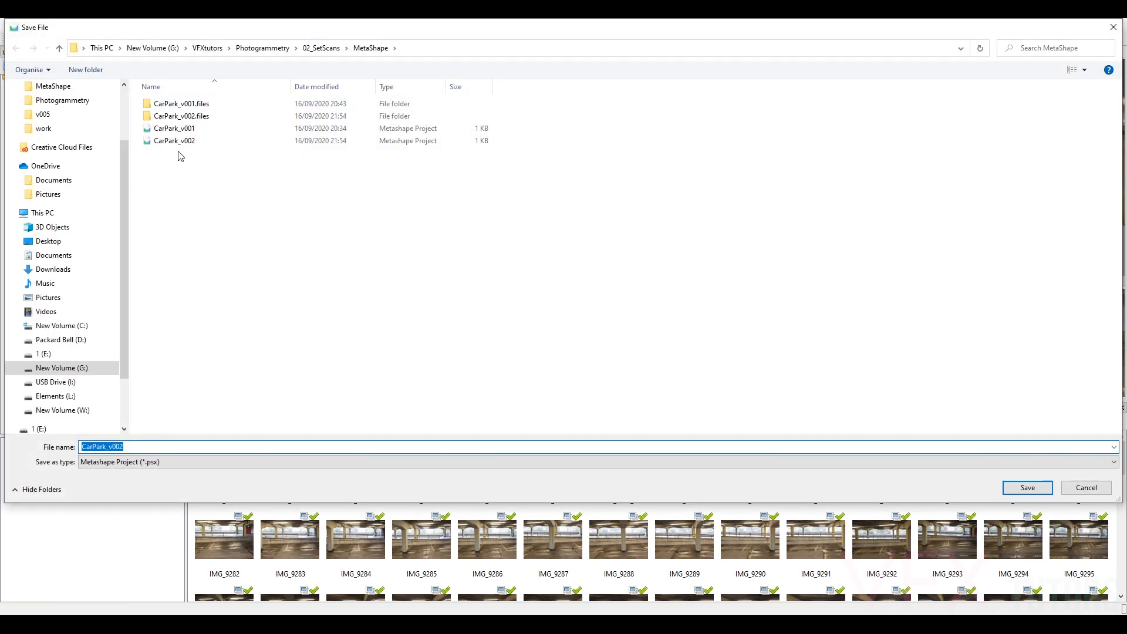
click(179, 142)
click(138, 446)
click(135, 446)
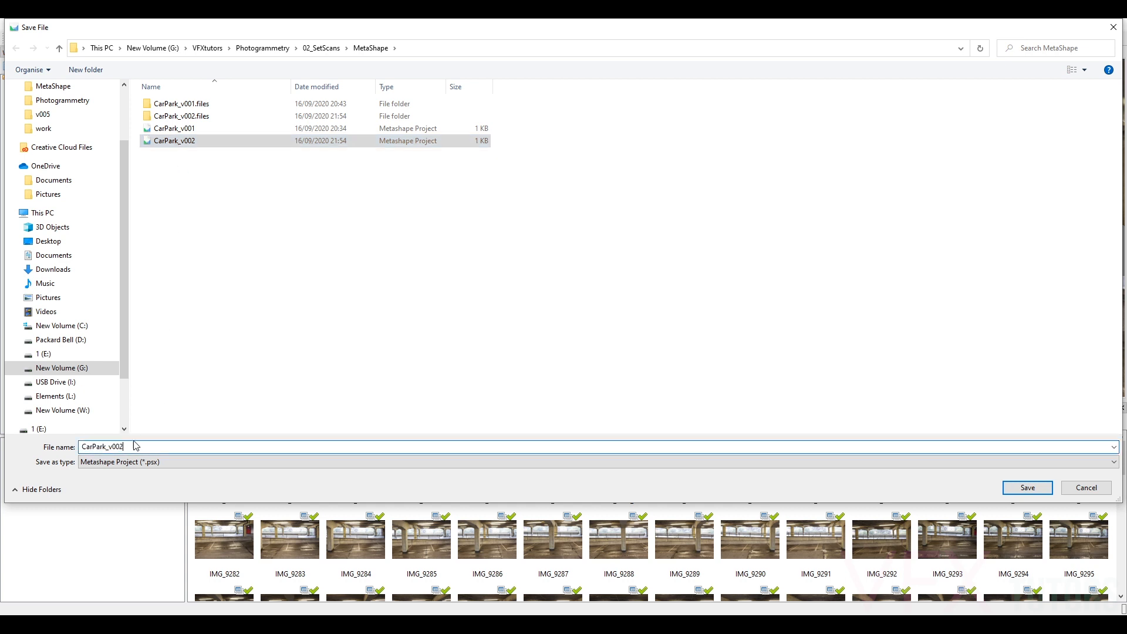
key(BackSpace)
text(3)
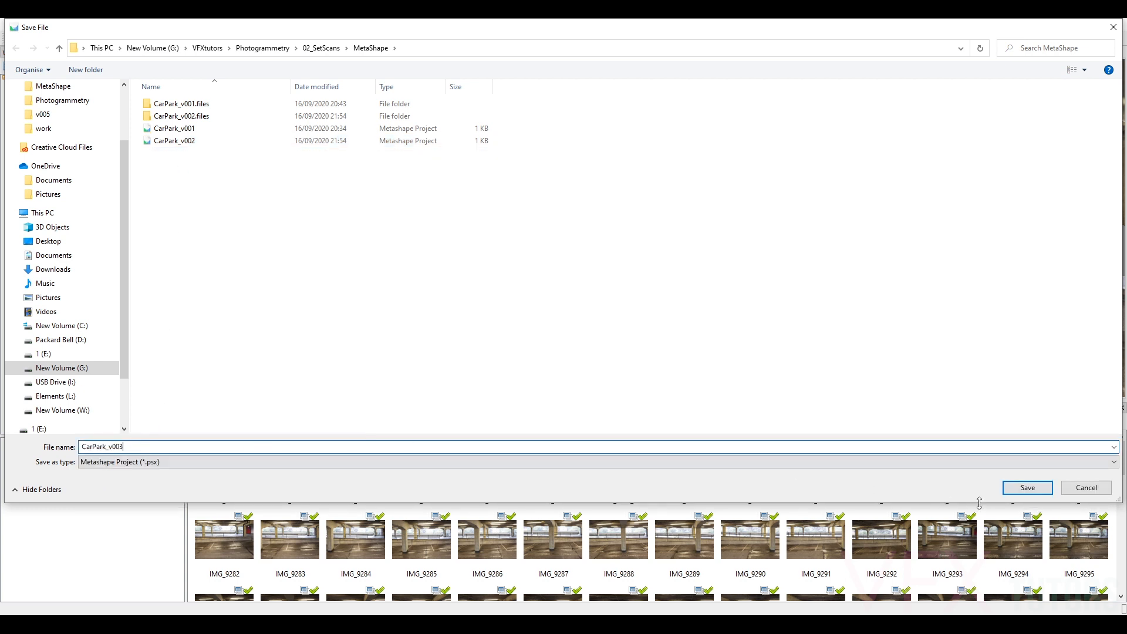
click(1027, 487)
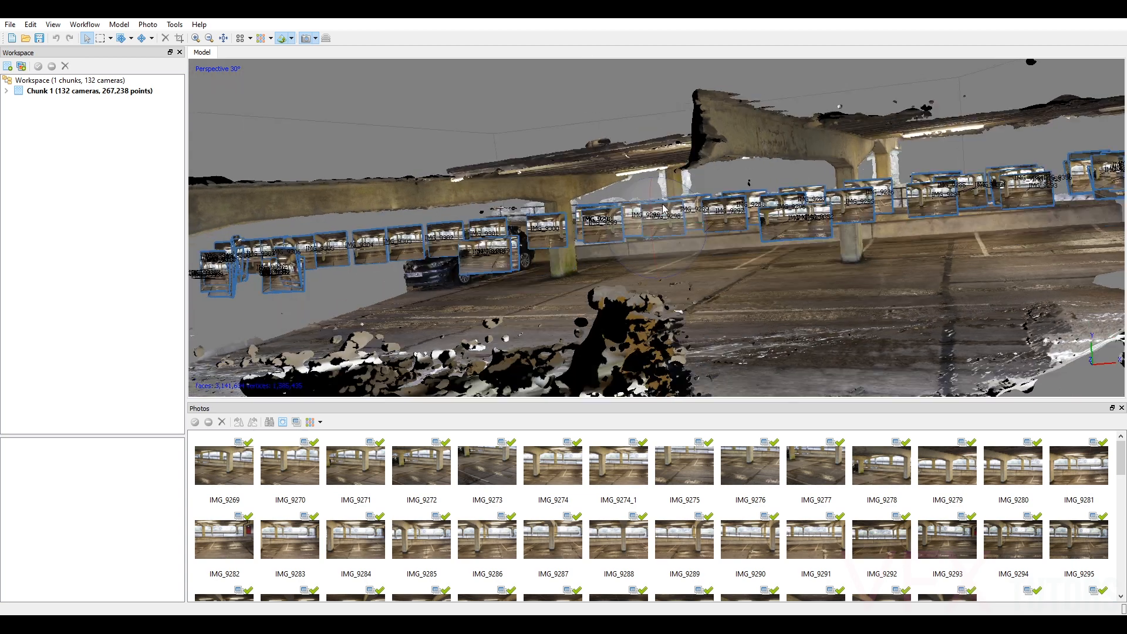
Start a model export and create a folder named Export inside the MetaShape folder as its destination.
drag(668, 208, 695, 204)
scroll(659, 217, up, 5)
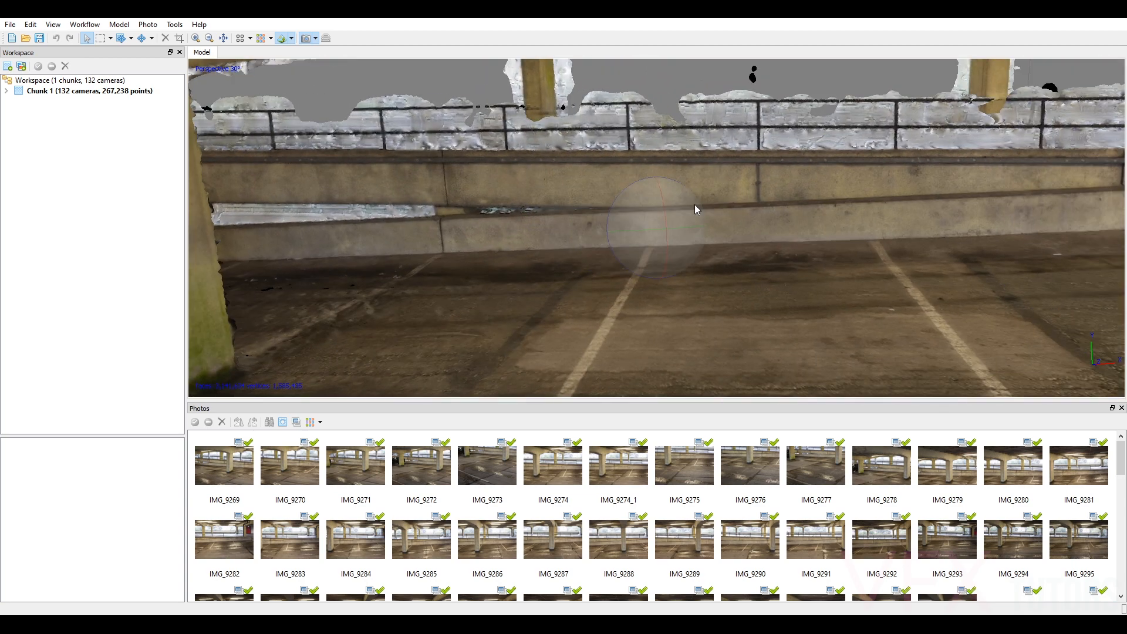
click(11, 25)
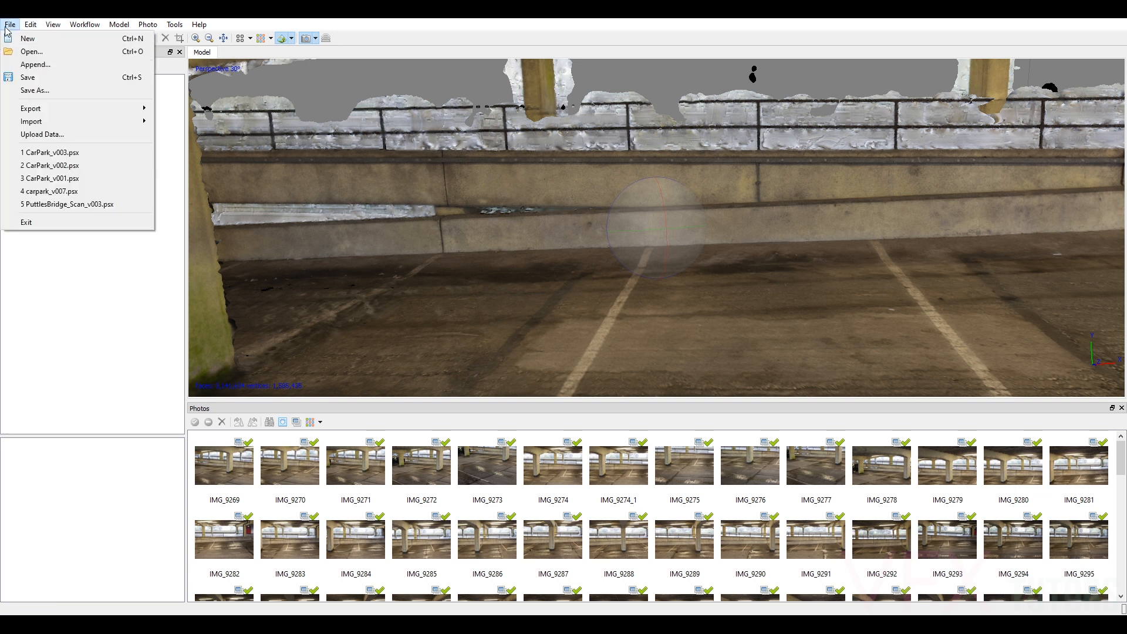
mouse_move(38, 108)
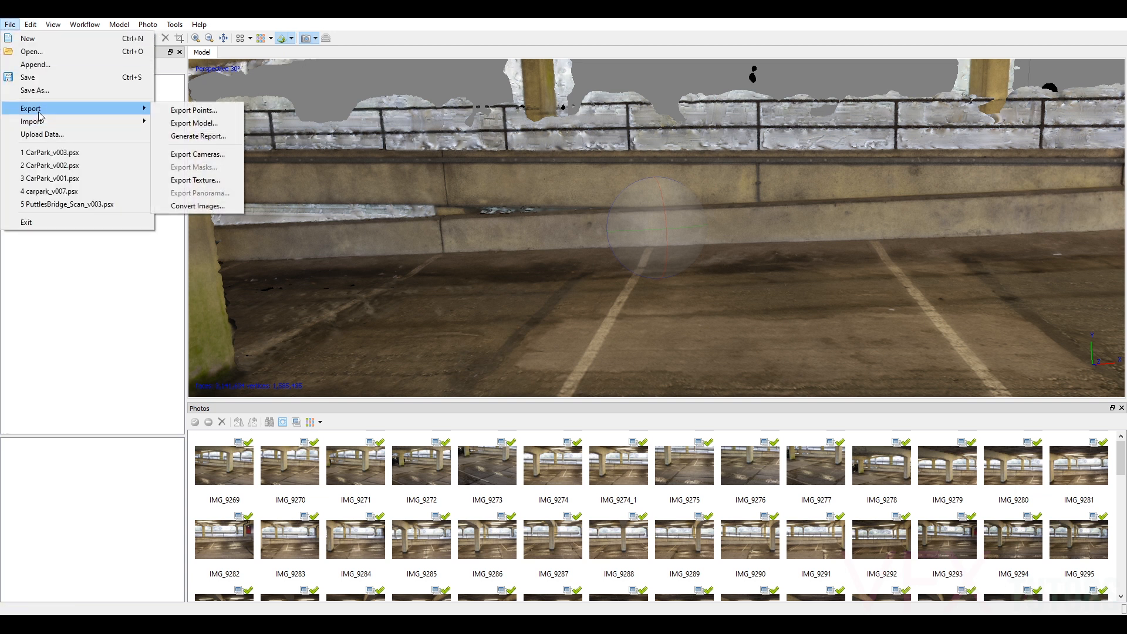
click(180, 123)
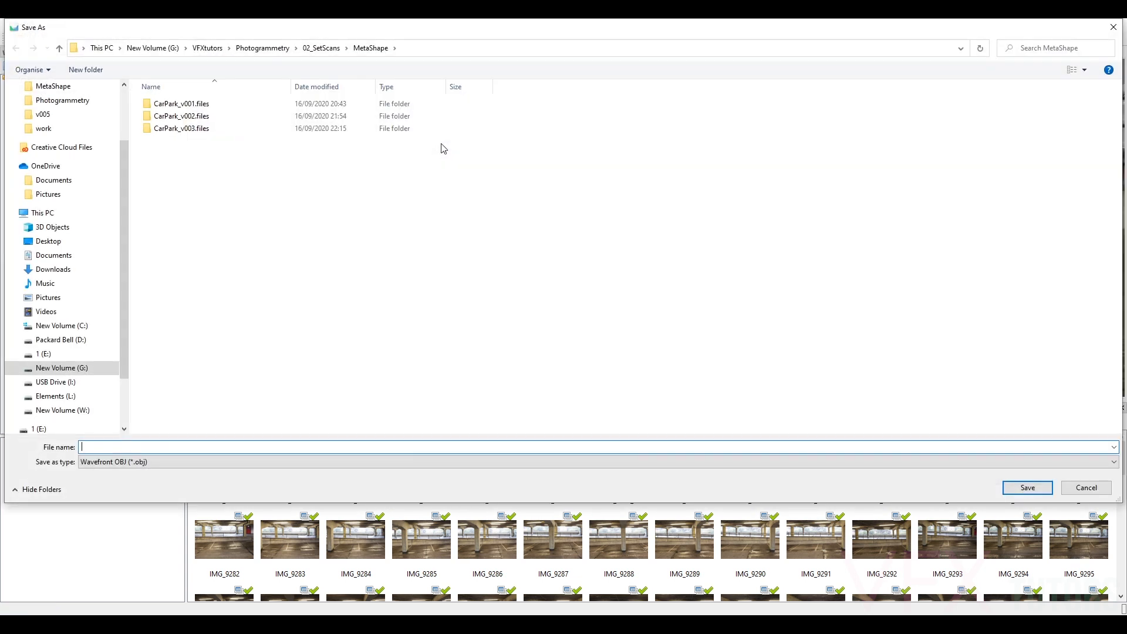
click(325, 48)
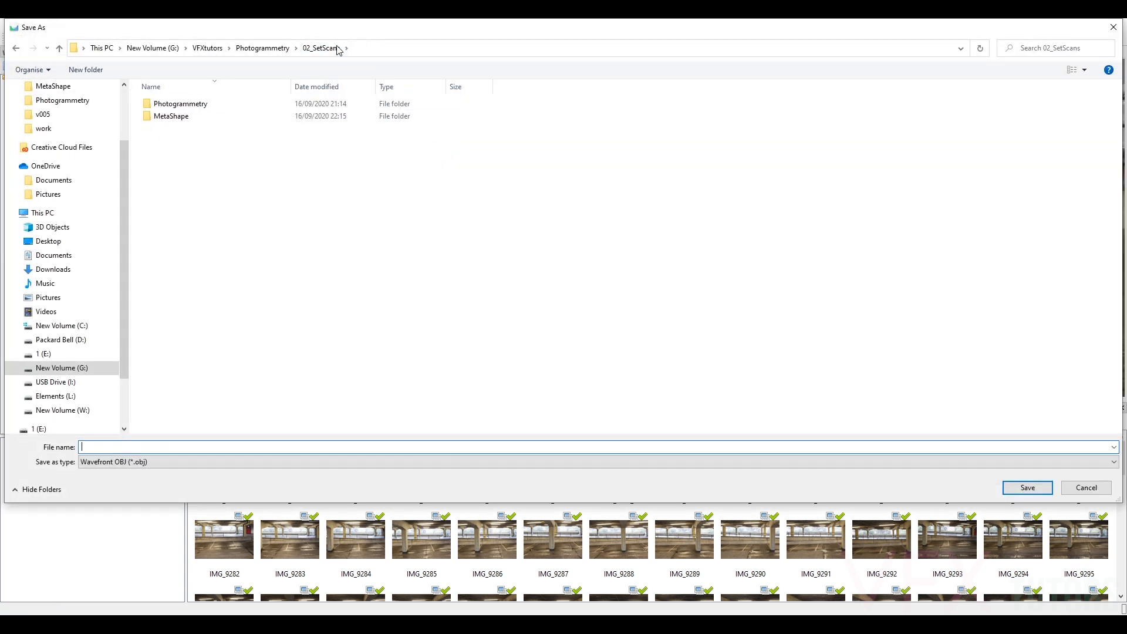
double_click(175, 116)
right_click(231, 170)
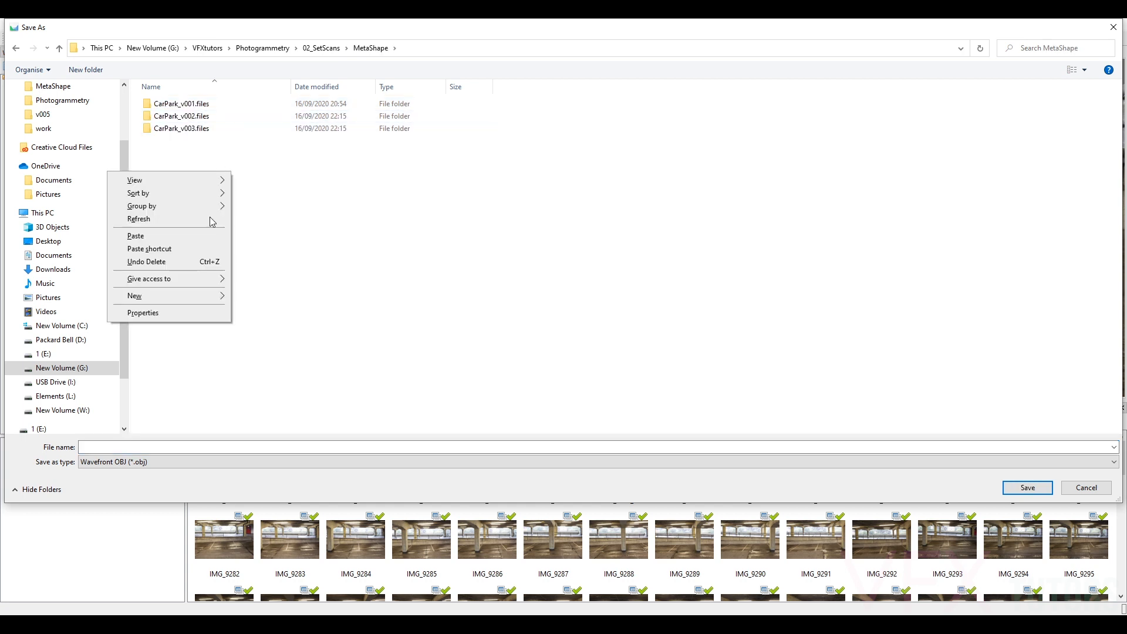
mouse_move(182, 298)
click(311, 298)
text(Export)
key(Return)
double_click(165, 143)
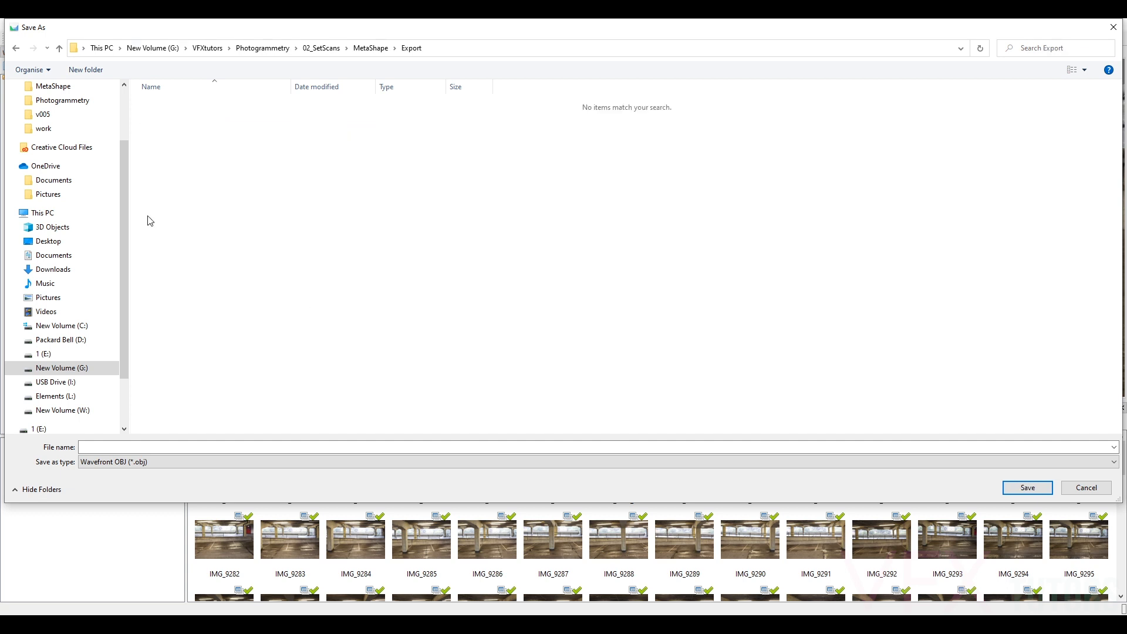
Export the model as Wavefront OBJ named CarPark_v001, with vertex colors, a JPEG texture and the comment "CarPark Scan".
click(103, 371)
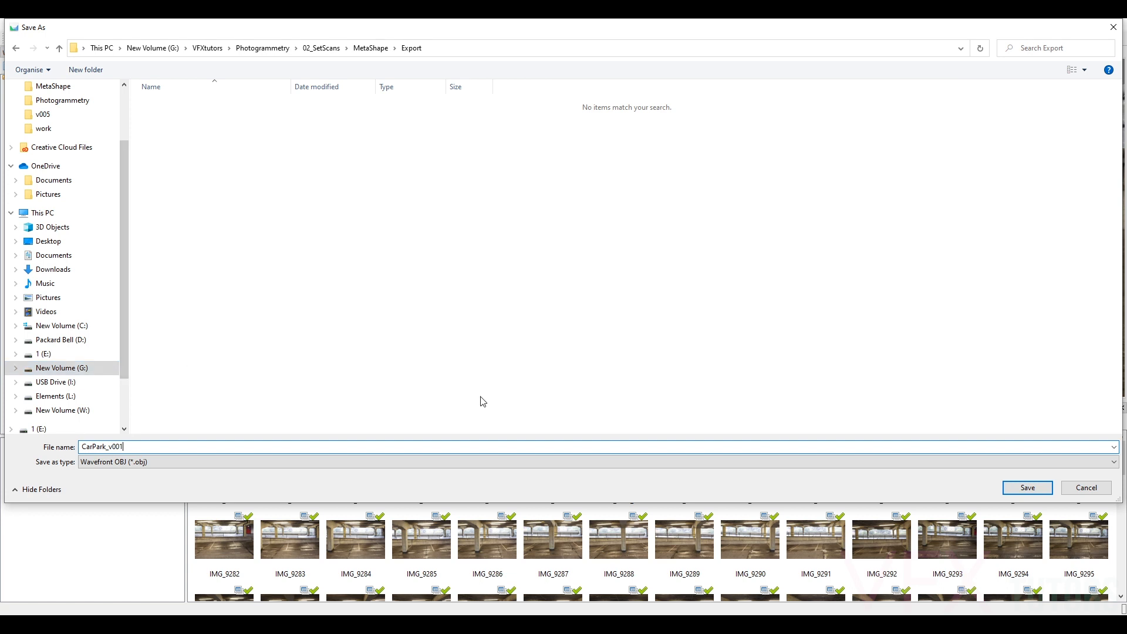
click(1027, 488)
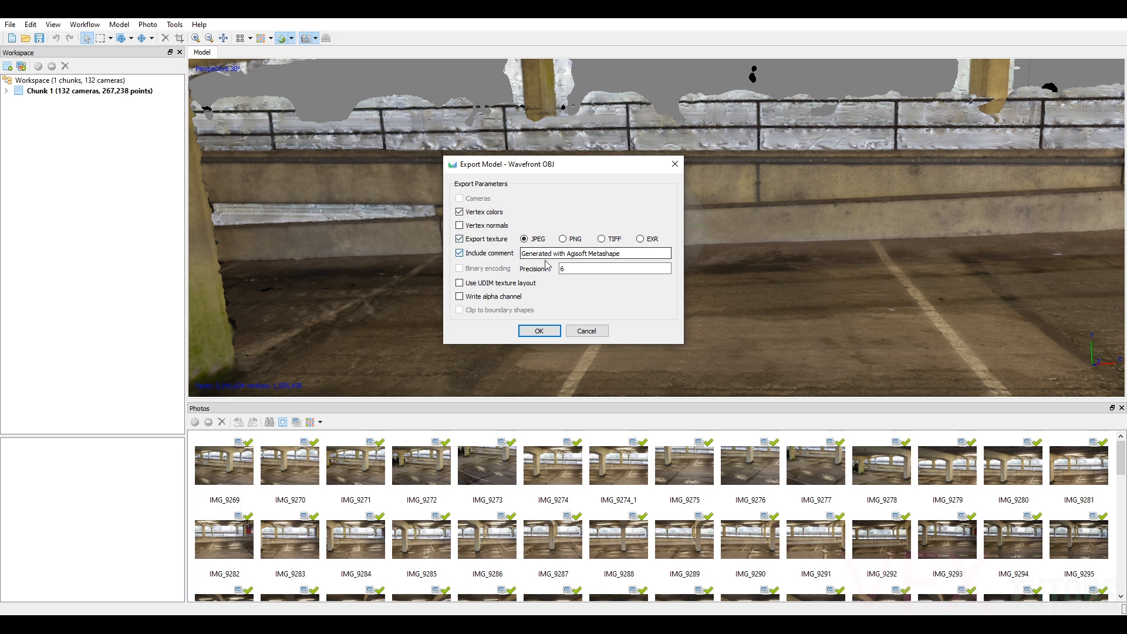
drag(635, 253, 182, 231)
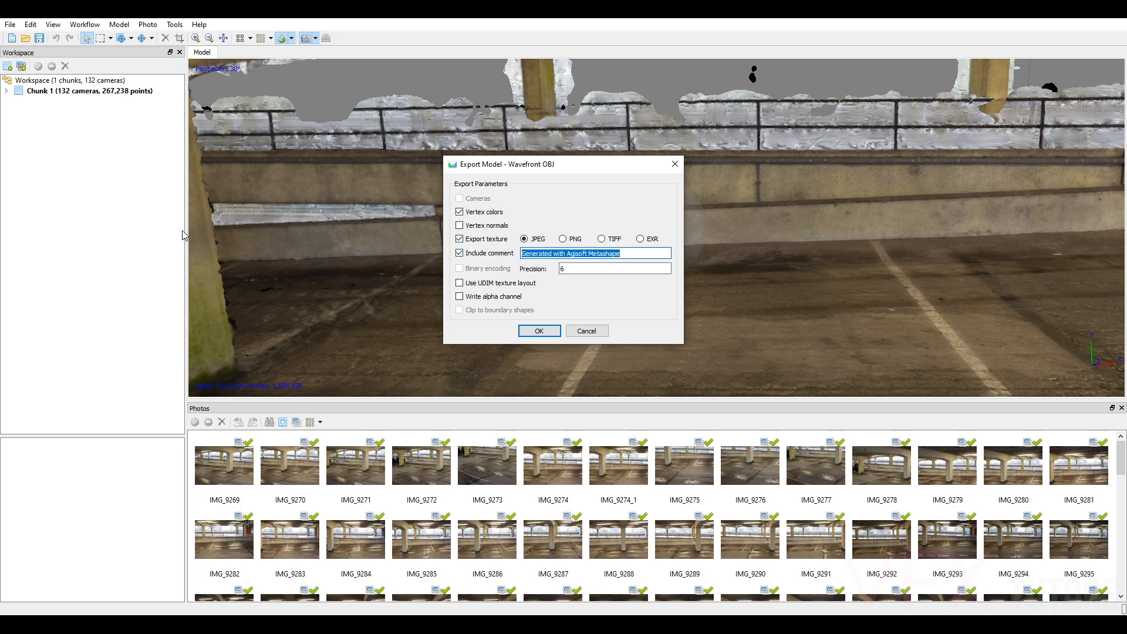
text(CarPark Scan)
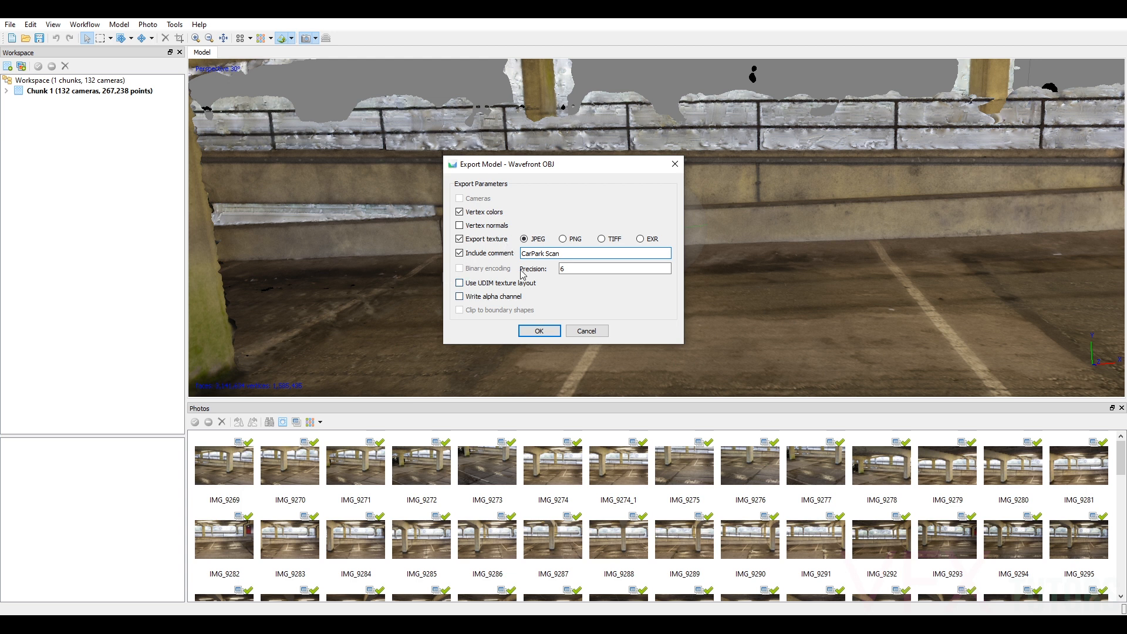
click(553, 331)
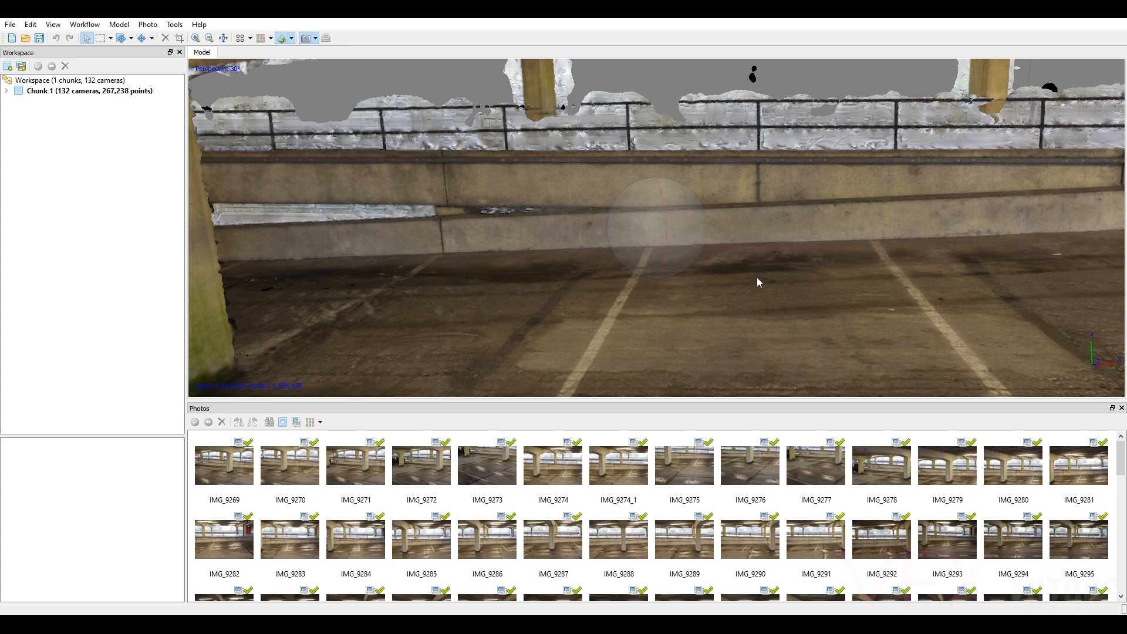
drag(757, 278, 738, 275)
drag(667, 245, 688, 221)
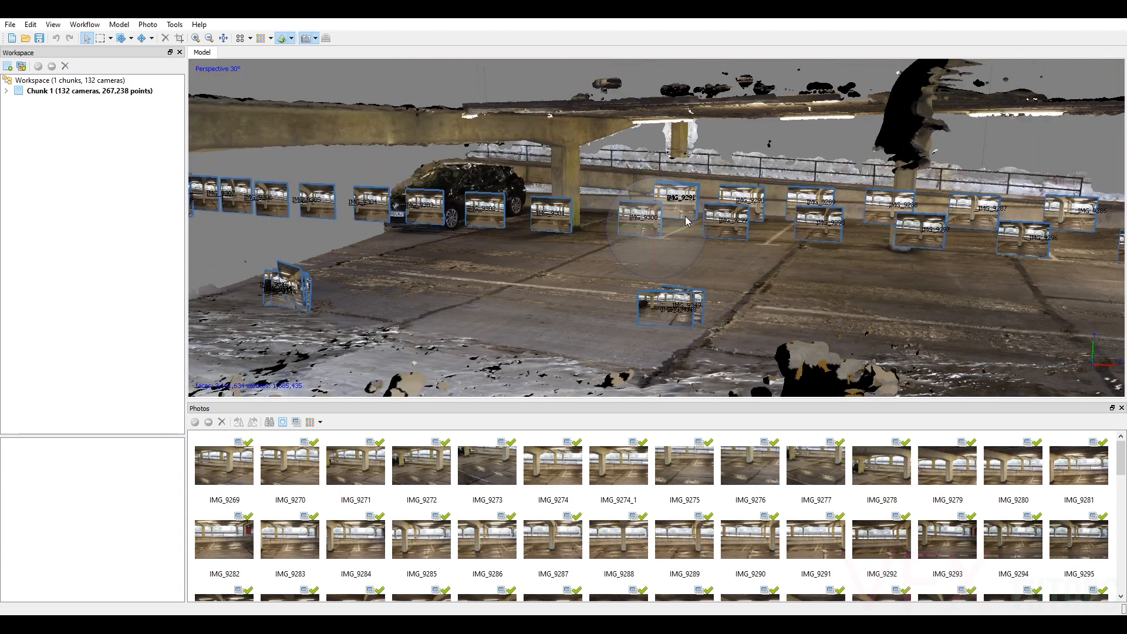
scroll(698, 224, up, 5)
middle_drag(701, 226, 599, 311)
drag(657, 257, 794, 236)
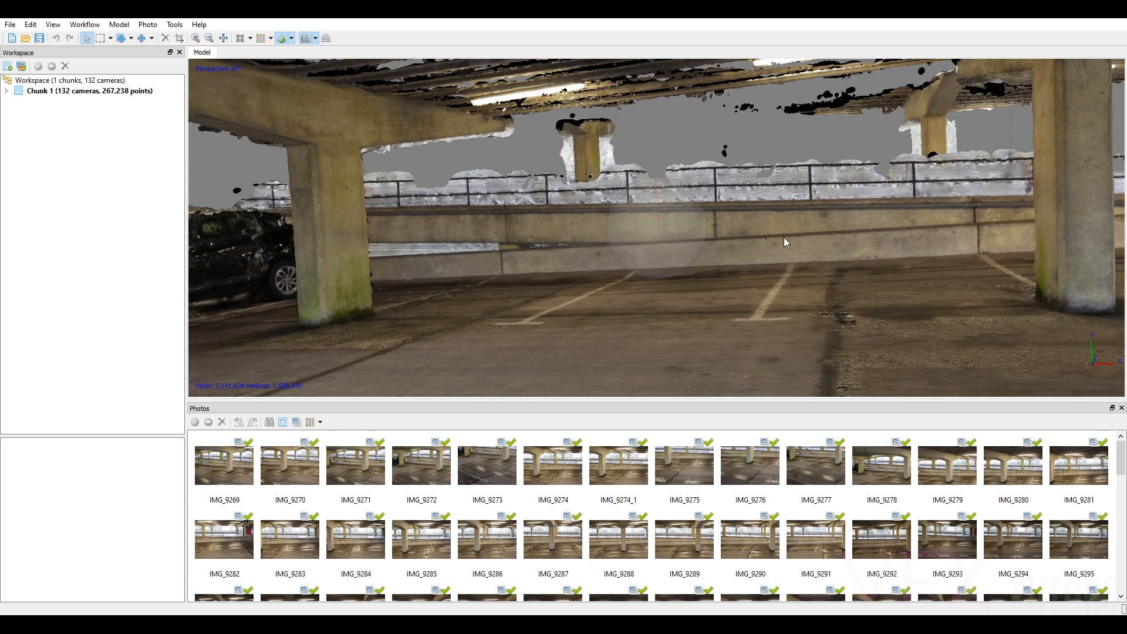